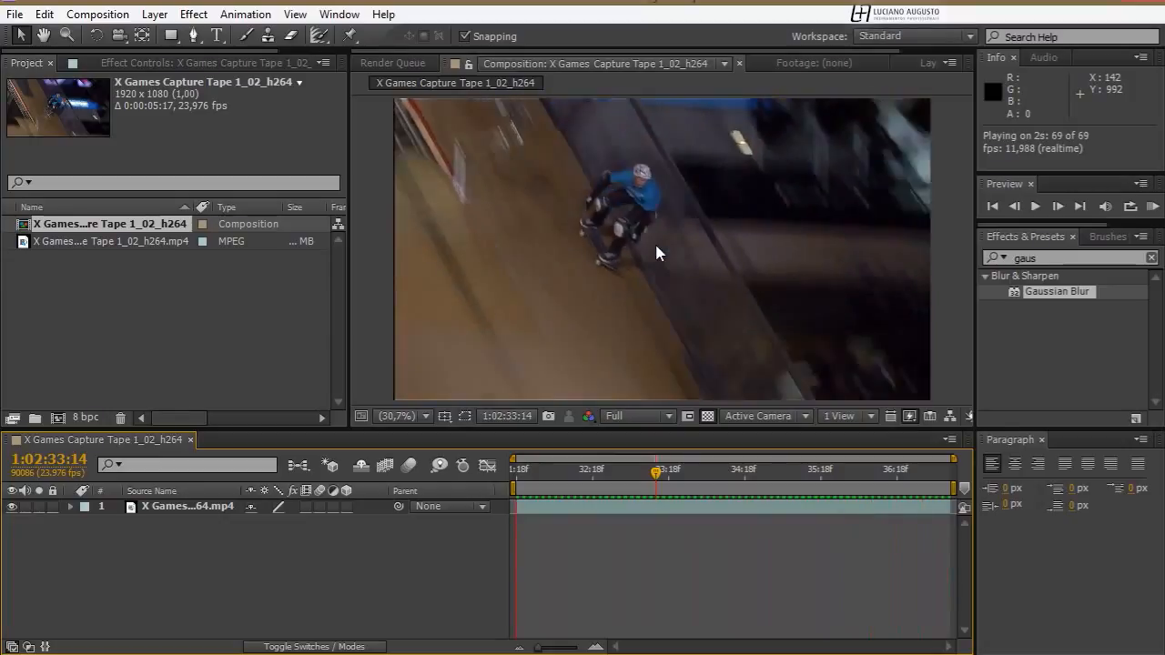
# Stop the preview, return to the clip's start at 1:02:31:18 and open the X Games video layer in its own viewer
pyautogui.press('space')
pyautogui.moveTo(583, 485); pyautogui.dragTo(503, 485)
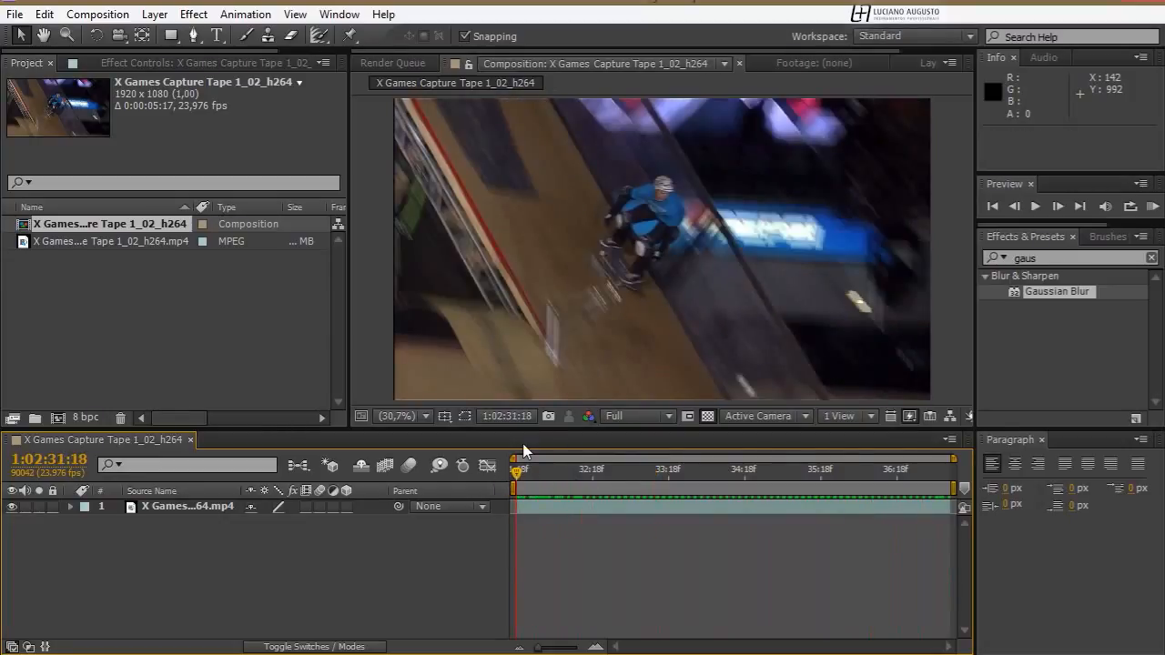
pyautogui.click(150, 507)
pyautogui.doubleClick(130, 508)
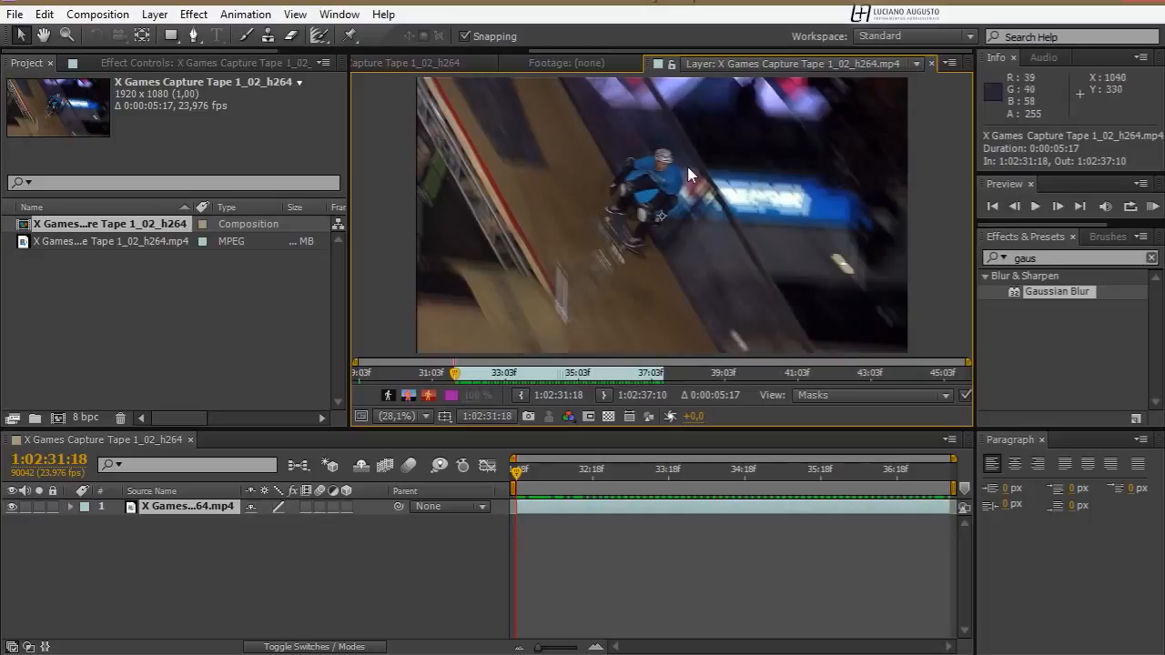
# Show the Tracker and enlarge its area so all the tracking options are accessible
pyautogui.click(340, 13)
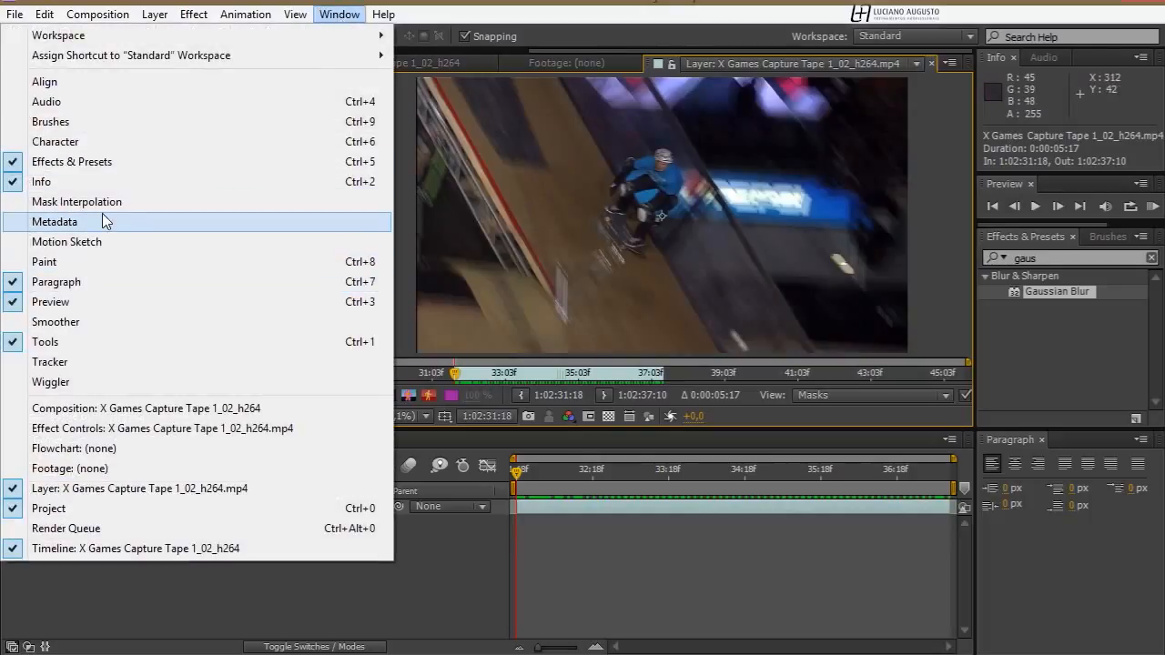
pyautogui.click(57, 362)
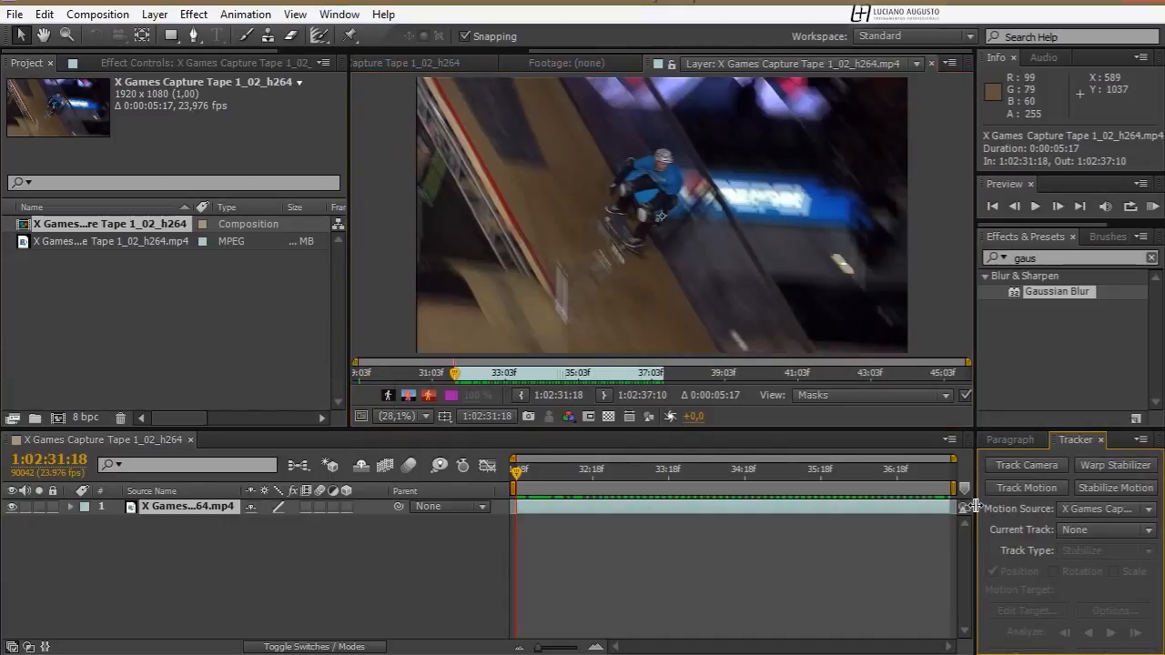
pyautogui.moveTo(975, 507); pyautogui.dragTo(883, 507)
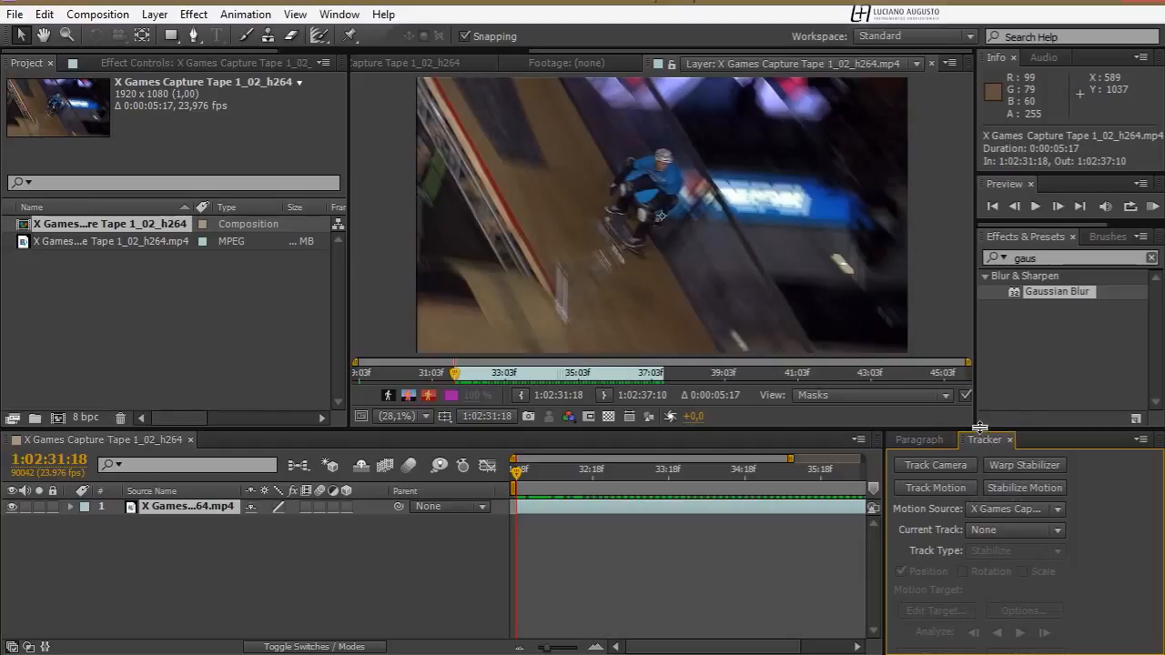
pyautogui.moveTo(977, 425); pyautogui.dragTo(978, 401)
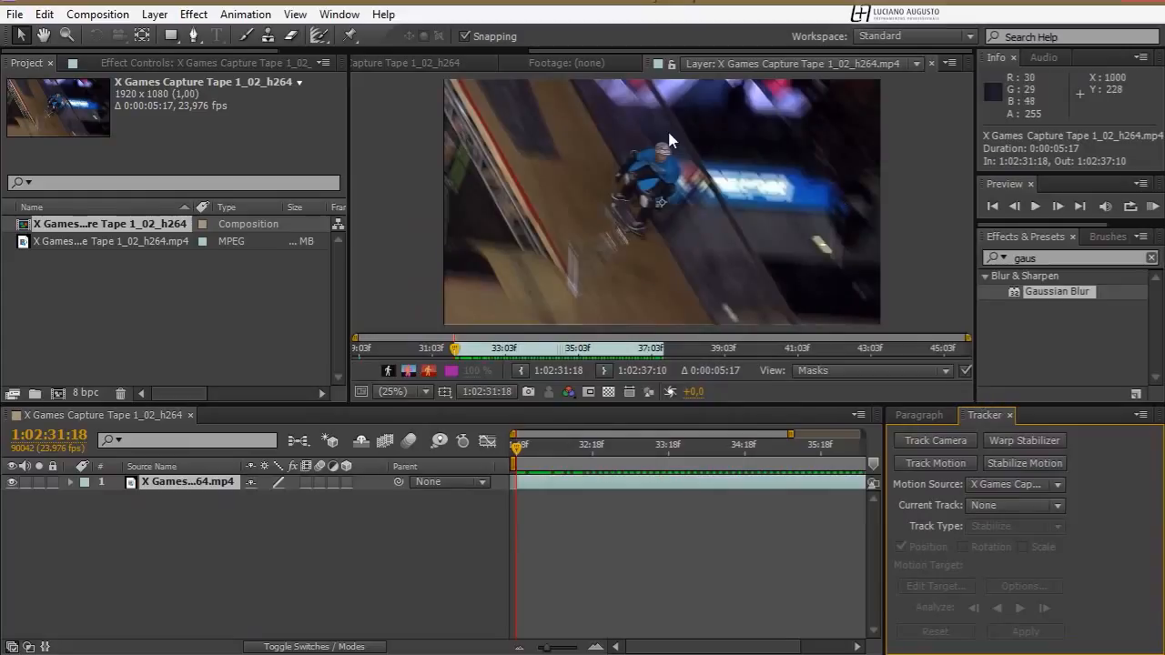
# Start motion tracking on the X Games clip and fit Track Point 1's feature region around the skater's helmet
pyautogui.click(938, 464)
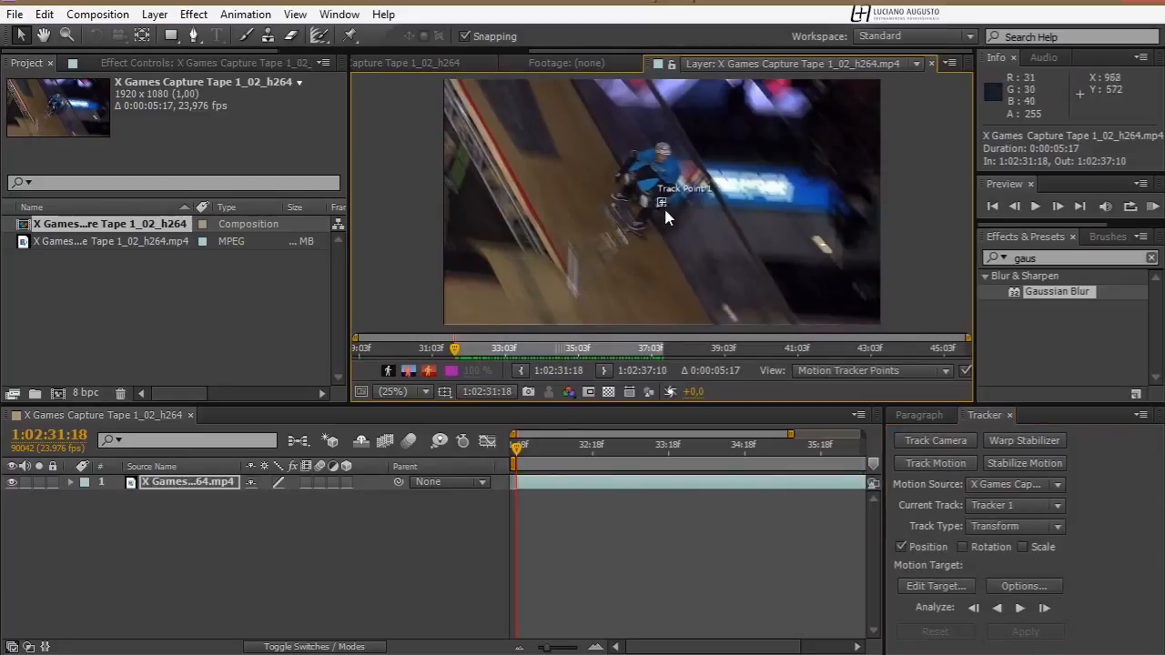
pyautogui.press('z')
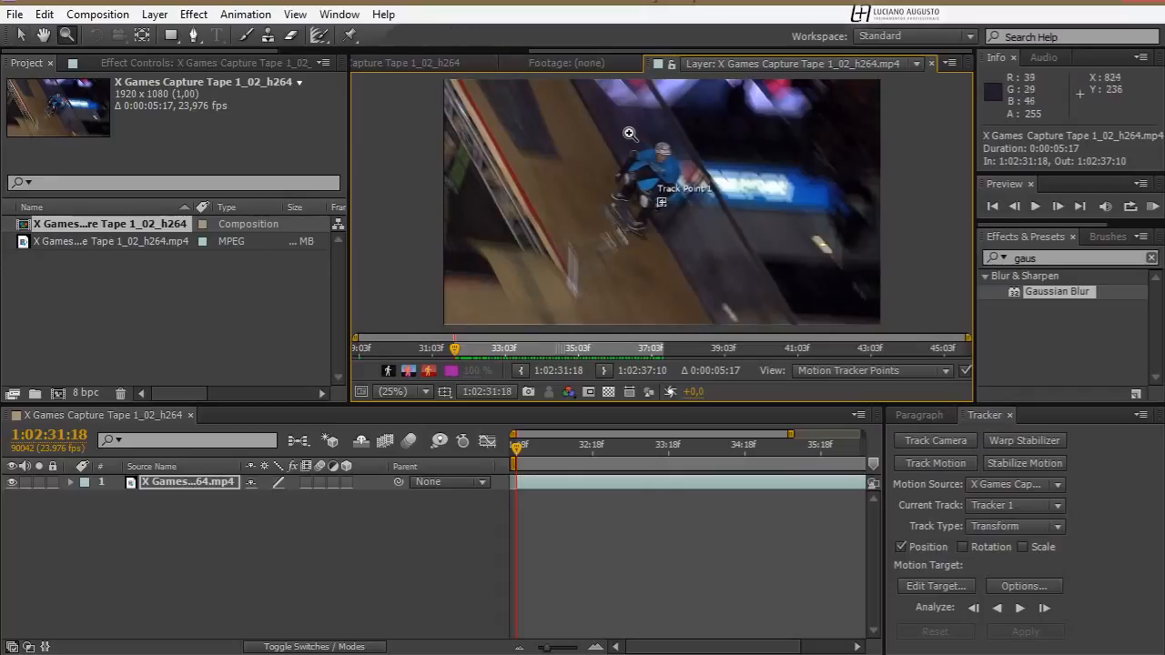
pyautogui.click(722, 230)
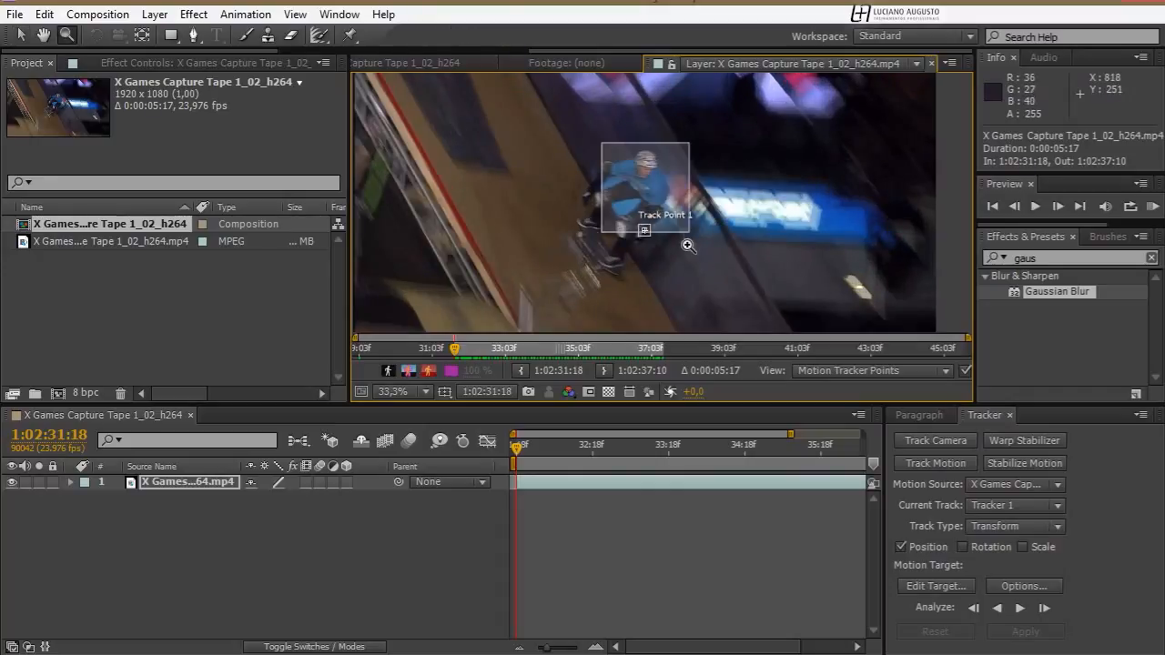
pyautogui.scroll(3, 688, 245)
pyautogui.press('v')
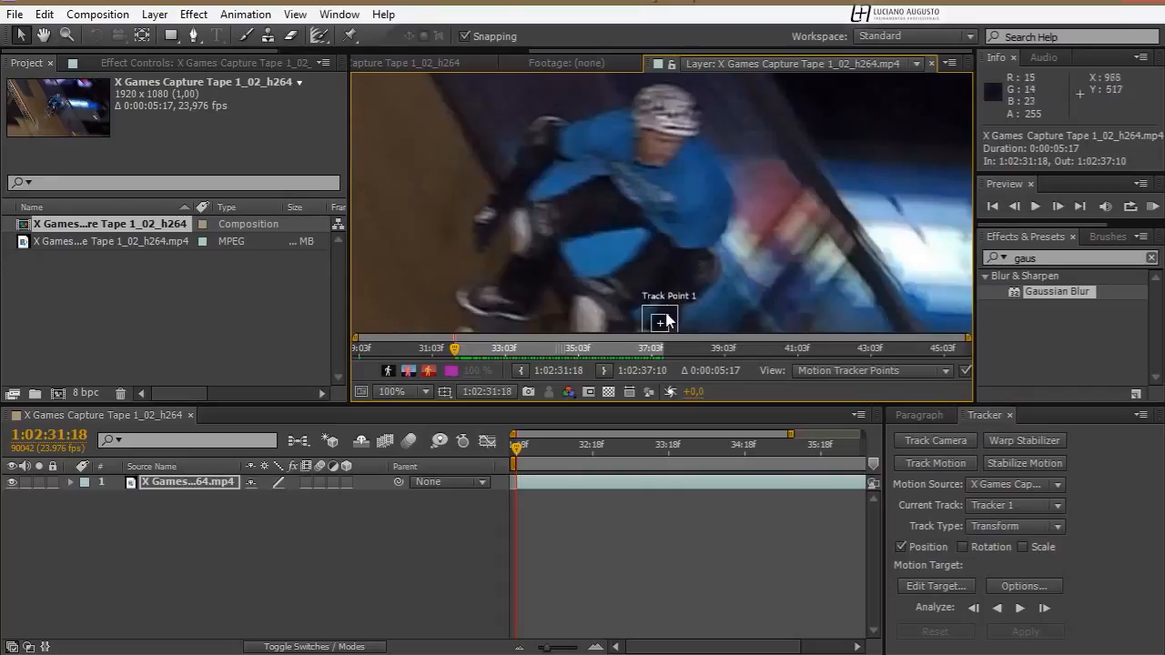
pyautogui.moveTo(677, 340); pyautogui.dragTo(689, 189)
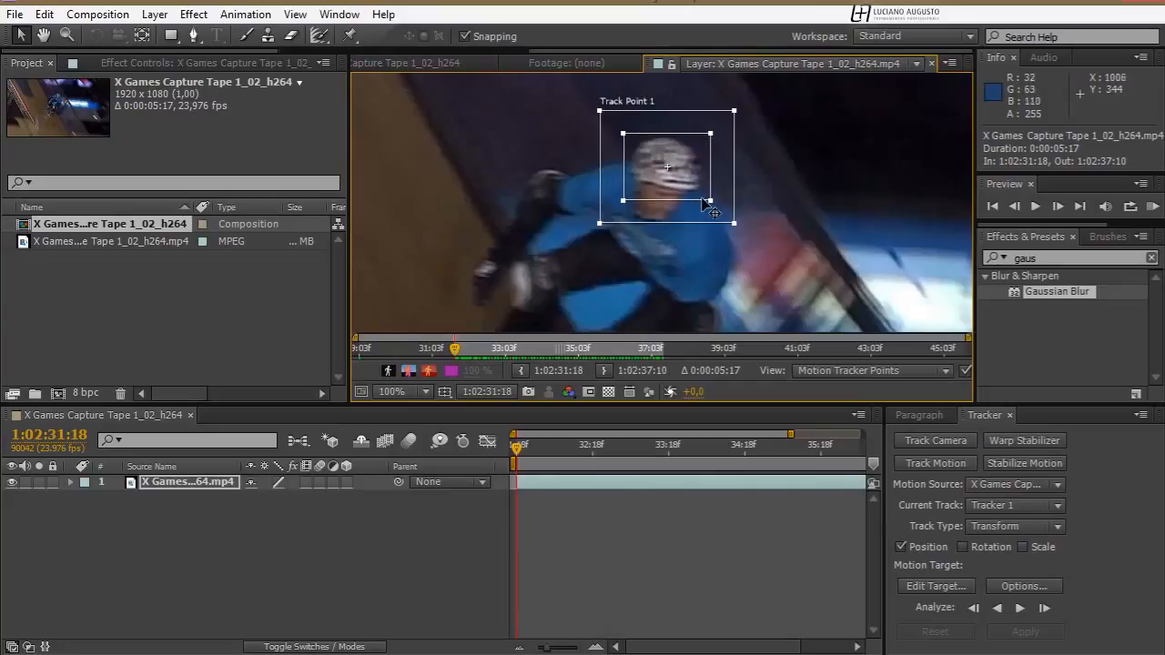
# Resize Track Point 1's search region around the helmet, comparing neighbouring frames to cover the helmet's frame-to-frame movement
pyautogui.moveTo(710, 200); pyautogui.dragTo(752, 235)
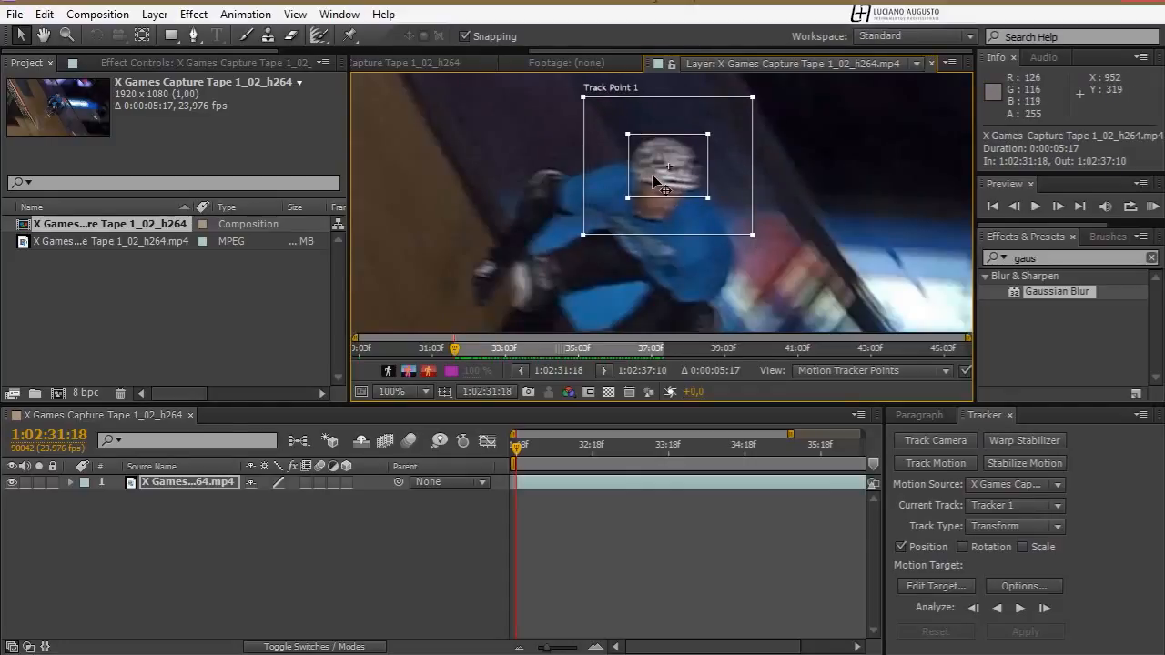
pyautogui.press('pagedown')
pyautogui.press('pageup')
pyautogui.press('pagedown')
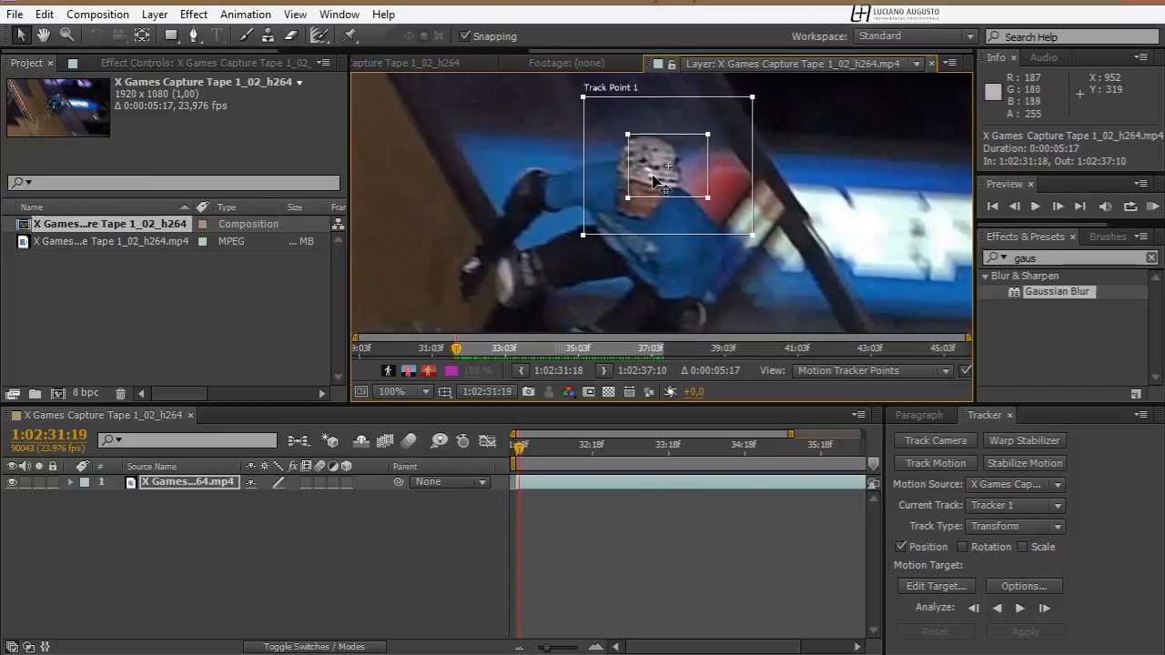
pyautogui.press('pageup')
pyautogui.press('pagedown')
pyautogui.press('pagedown')
pyautogui.press('pageup')
pyautogui.press('pageup')
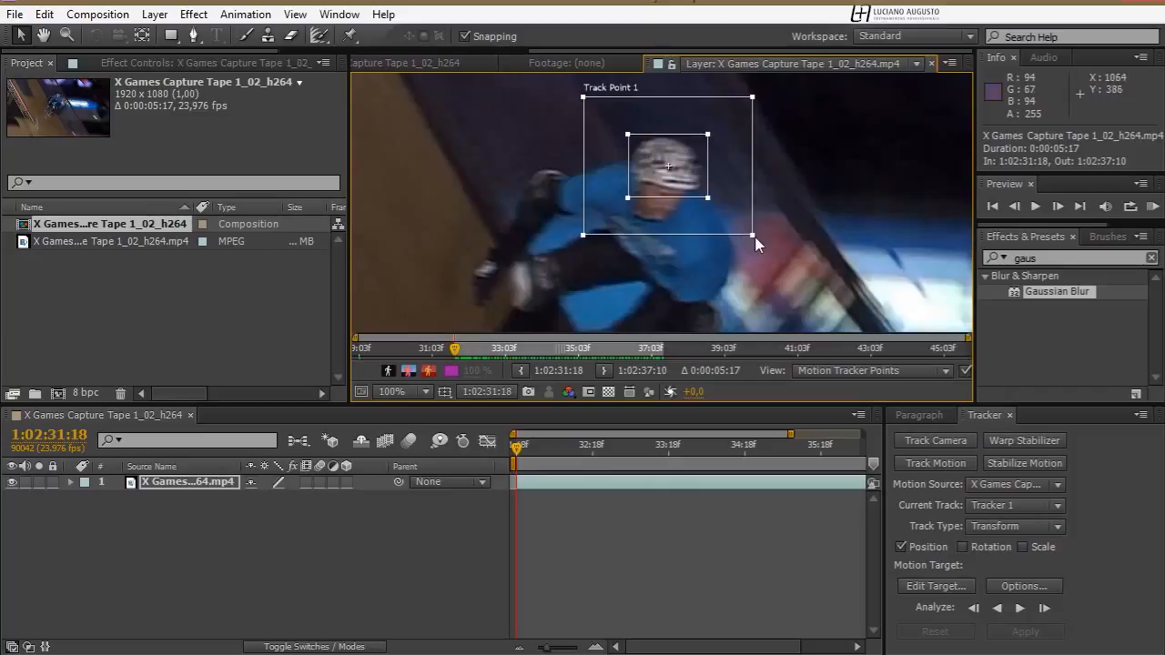
pyautogui.moveTo(754, 237); pyautogui.dragTo(737, 222)
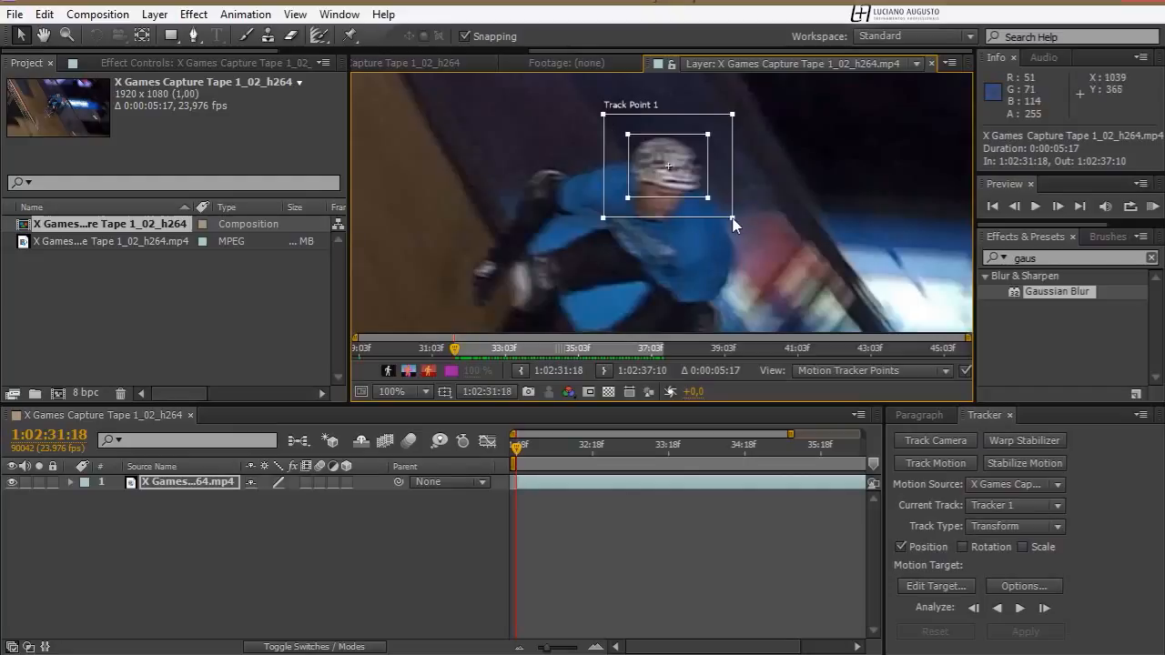
pyautogui.moveTo(734, 223)
pyautogui.mouseDown()
pyautogui.moveTo(717, 212)
pyautogui.moveTo(752, 244)
pyautogui.moveTo(743, 228)
pyautogui.mouseUp()
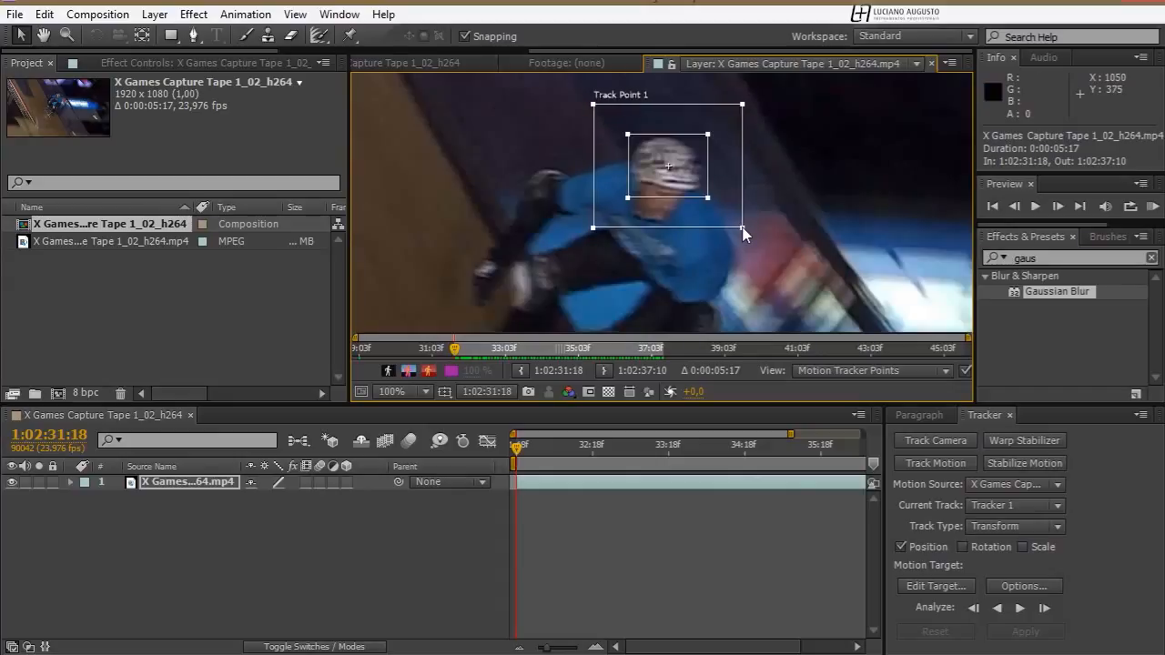
# Fine-tune the search region's size by rechecking the first two frames, leaving a moderate margin around the helmet's feature region
pyautogui.press('pagedown')
pyautogui.press('pageup')
pyautogui.press('pagedown')
pyautogui.press('pageup')
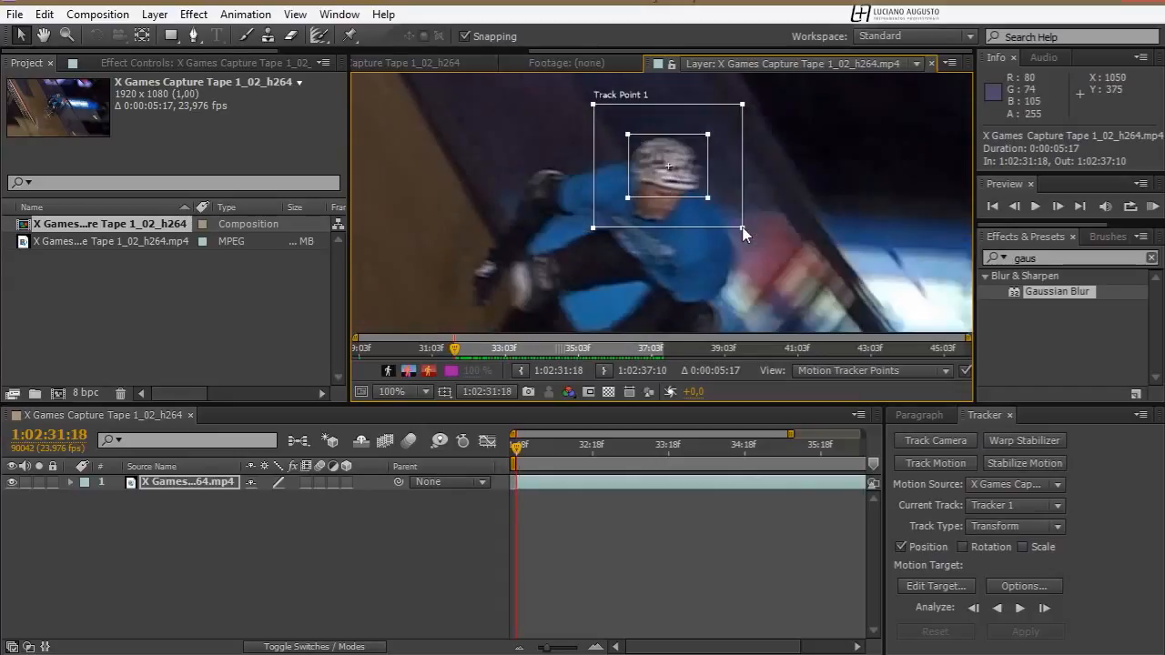
pyautogui.press('pagedown')
pyautogui.press('pageup')
pyautogui.moveTo(742, 229); pyautogui.dragTo(734, 224)
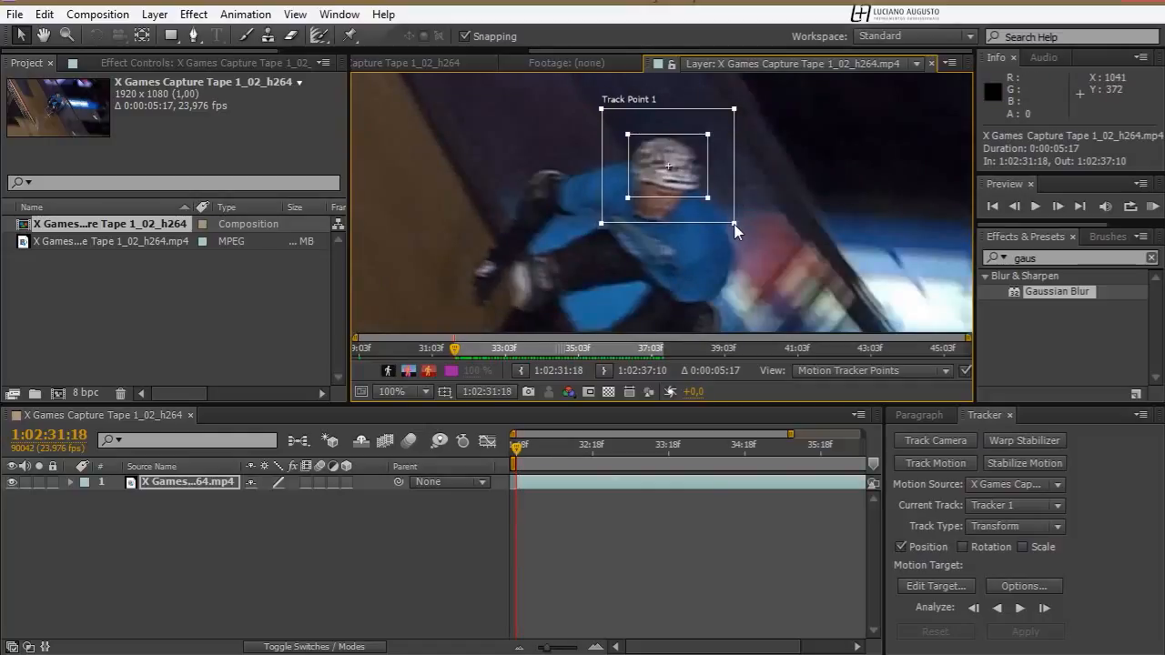
pyautogui.press('pagedown')
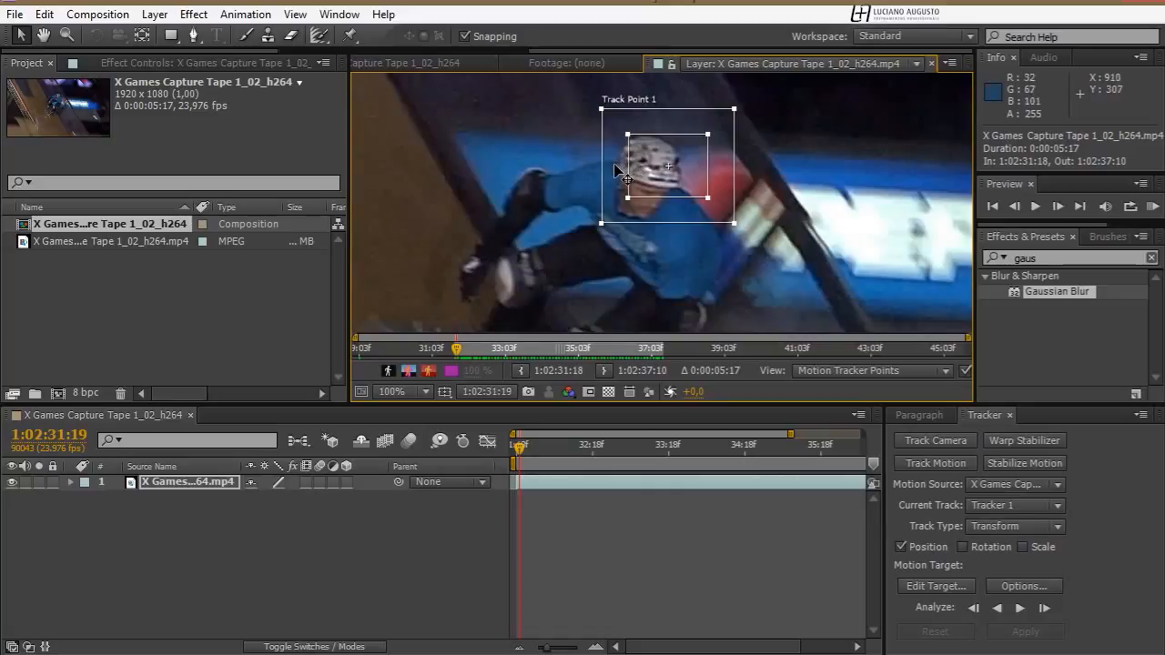
pyautogui.press('pageup')
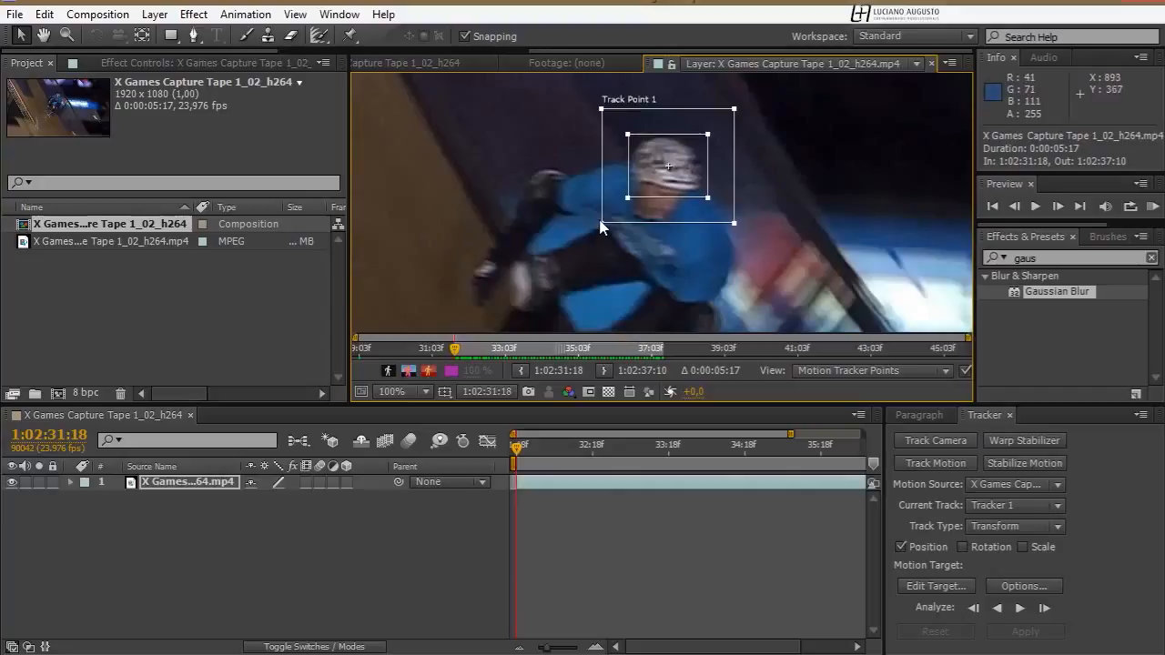
pyautogui.moveTo(601, 223); pyautogui.dragTo(596, 230)
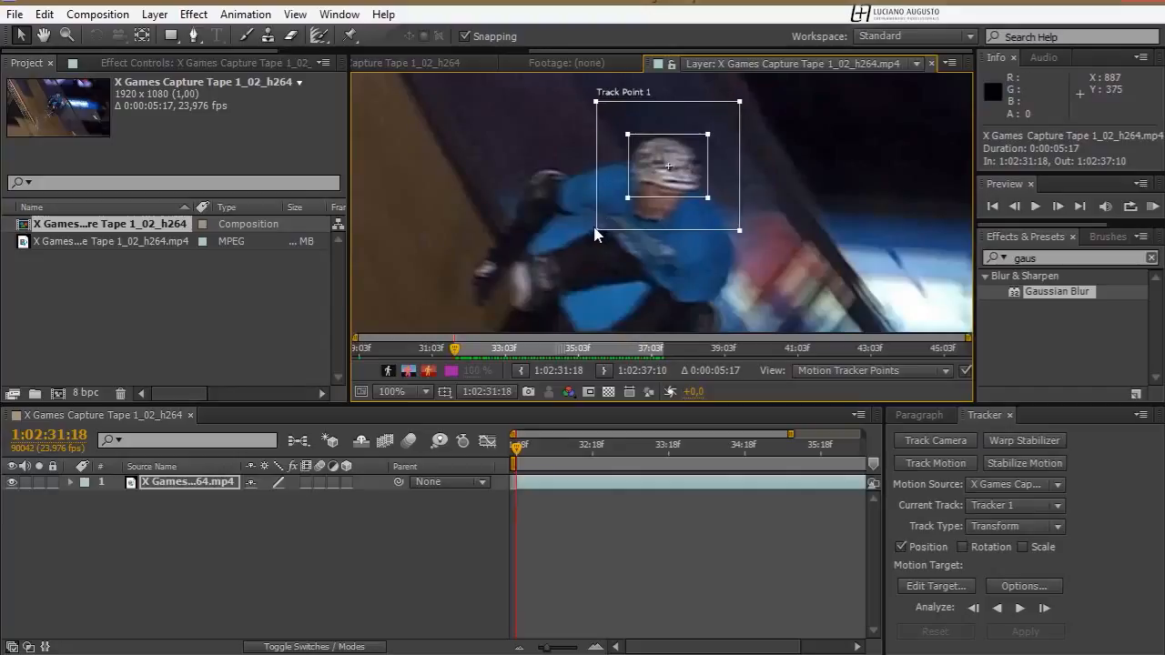
# Place Track Point 1's attach point in the empty area above and to the left of the skater's head
pyautogui.press('z')
pyautogui.keyDown('alt'); pyautogui.click(654, 168); pyautogui.keyUp('alt')
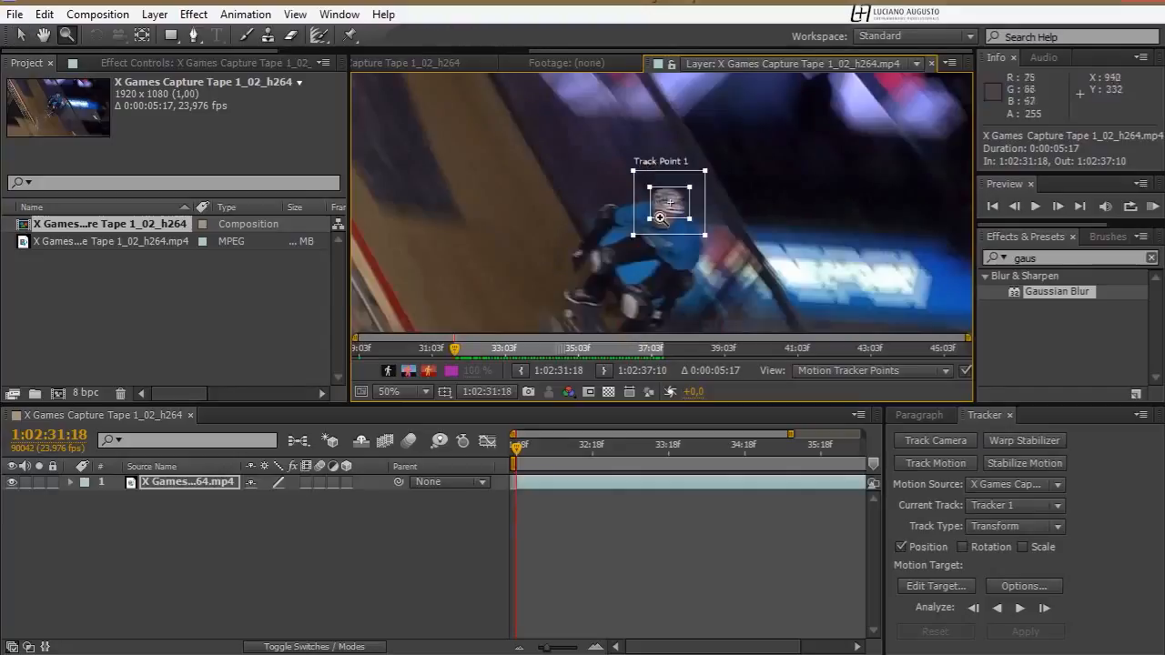
pyautogui.press('h')
pyautogui.moveTo(661, 216); pyautogui.dragTo(631, 227)
pyautogui.press('v')
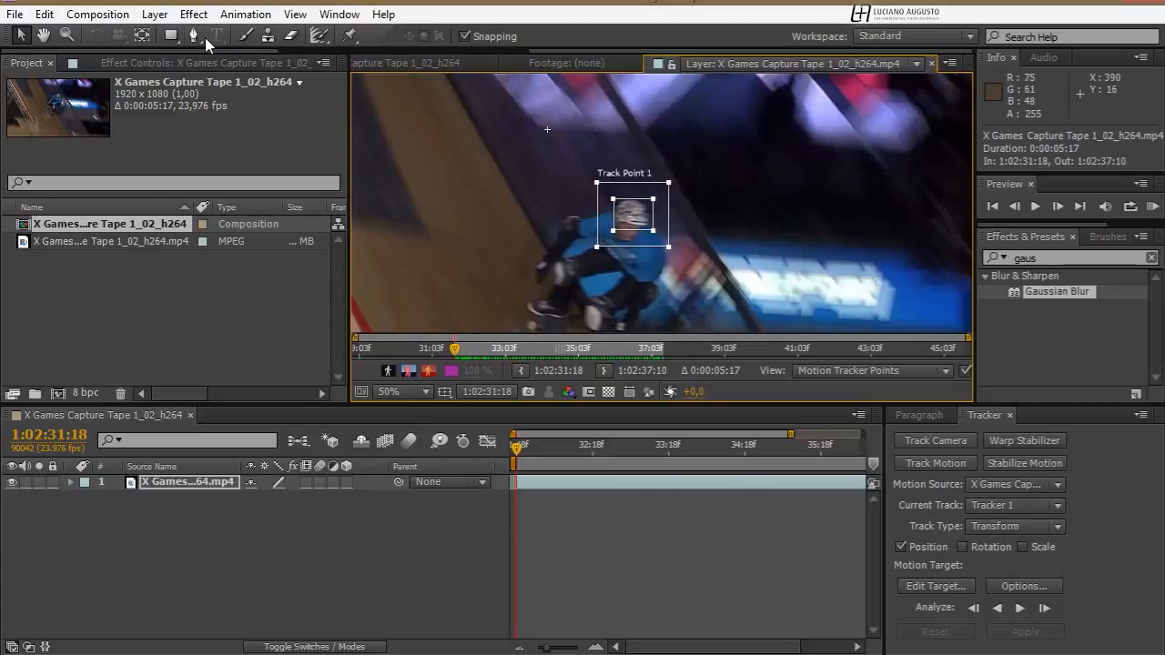
# Add a text layer with the skater's first name to the left of the skater in the composition
pyautogui.click(405, 63)
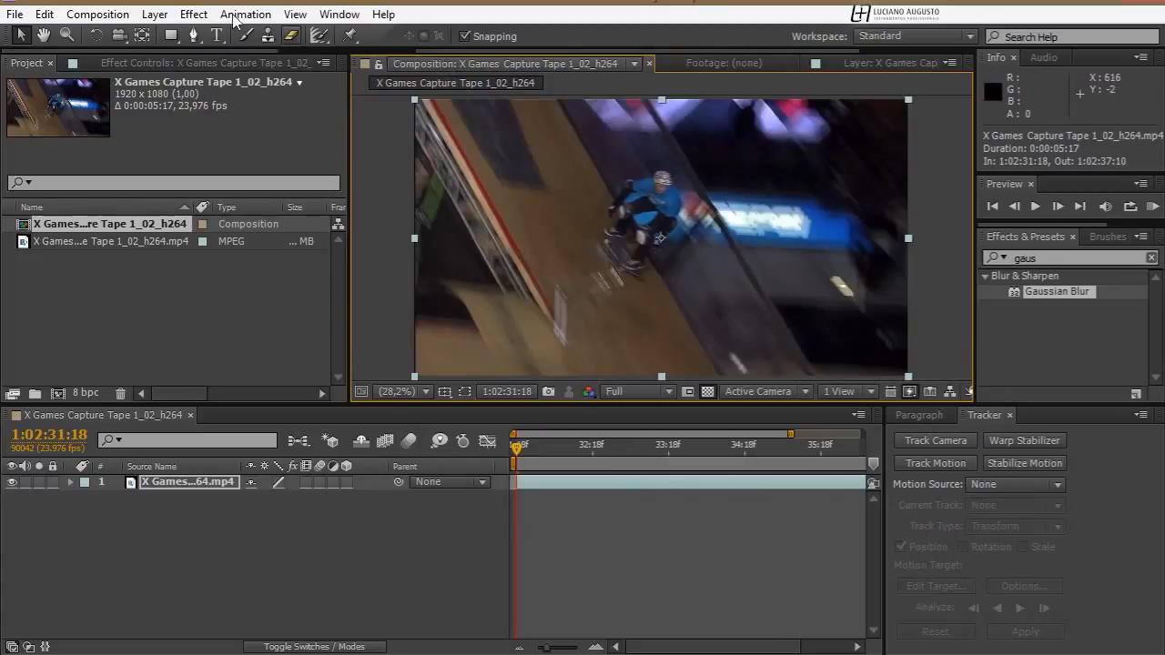
pyautogui.click(218, 35)
pyautogui.click(549, 227)
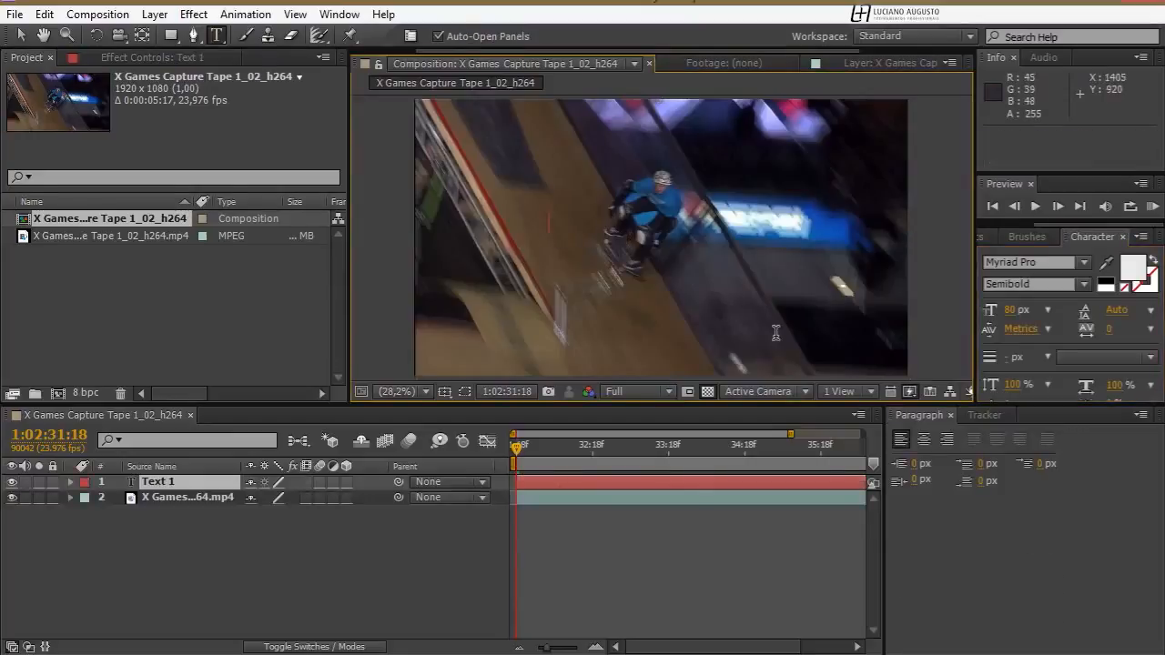
pyautogui.write('JOsé')
pyautogui.press('BackSpace')
pyautogui.press('BackSpace')
pyautogui.press('BackSpace')
pyautogui.write('osé')
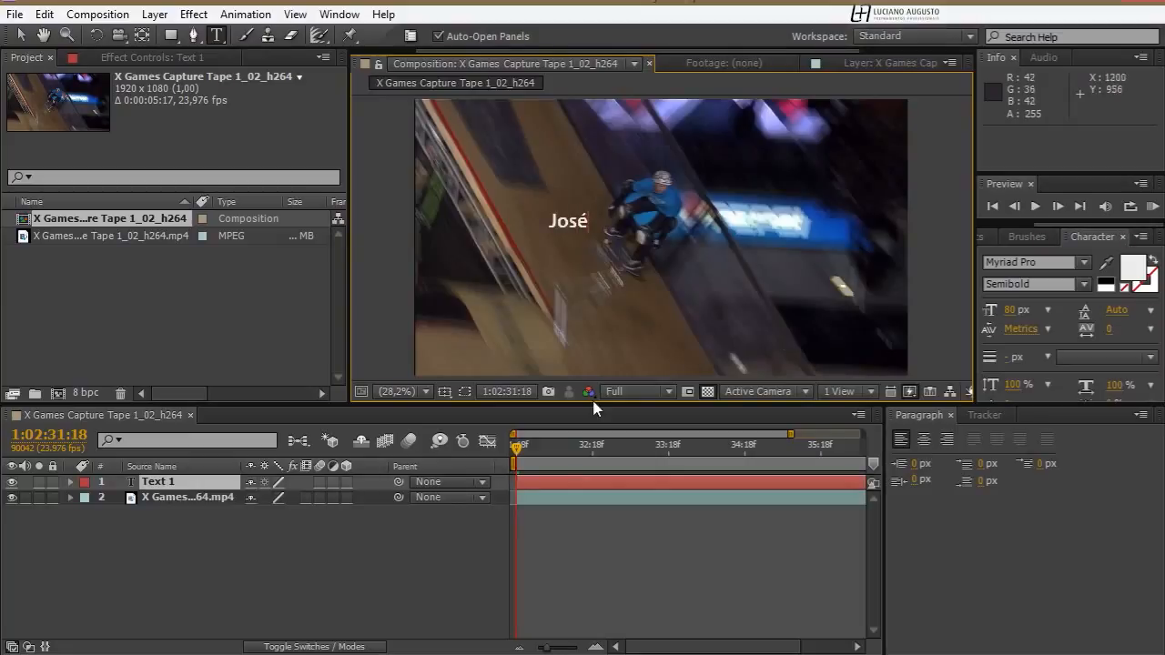
pyautogui.click(330, 553)
# Center-align the text of the skater's name layer
pyautogui.click(137, 499)
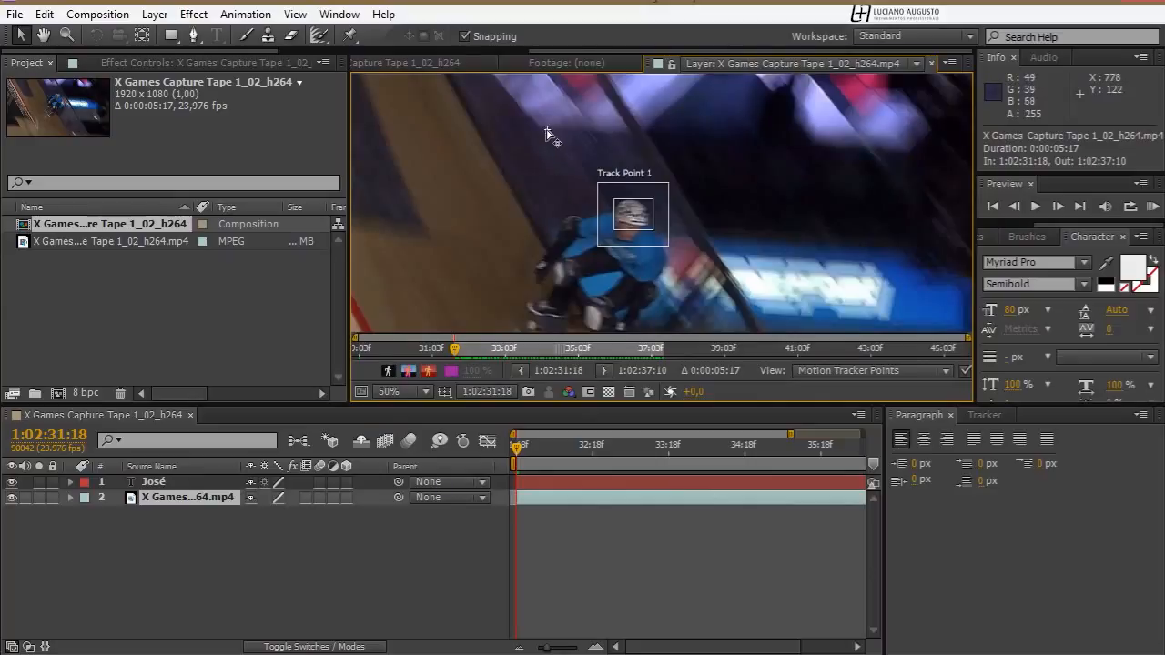
pyautogui.click(430, 62)
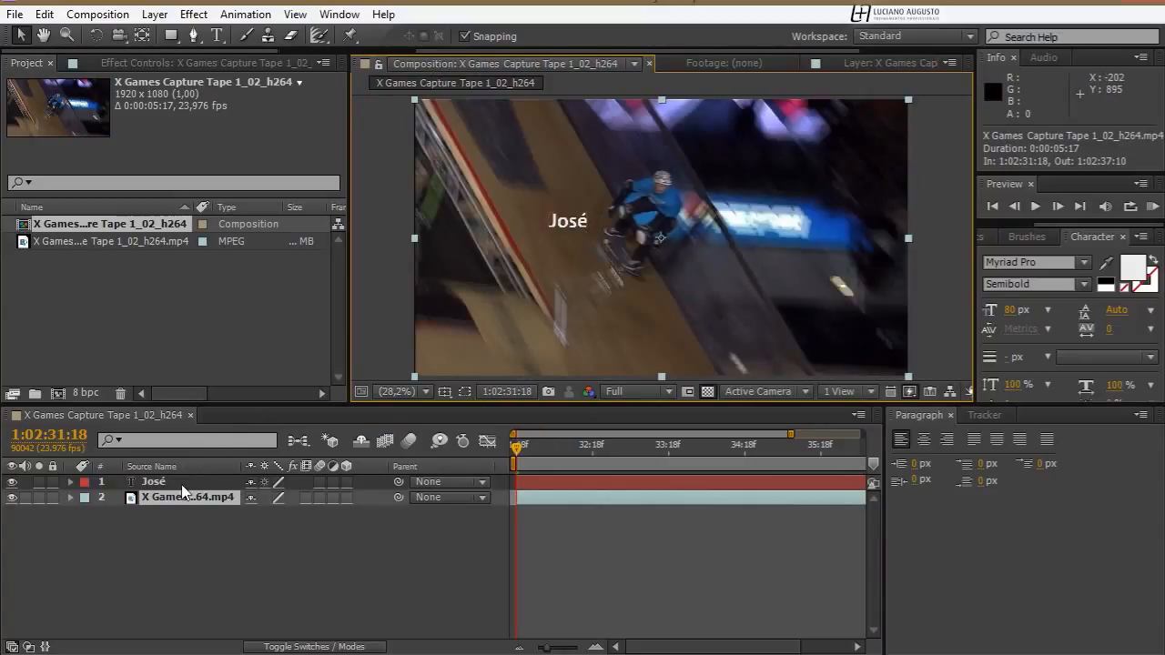
pyautogui.click(154, 482)
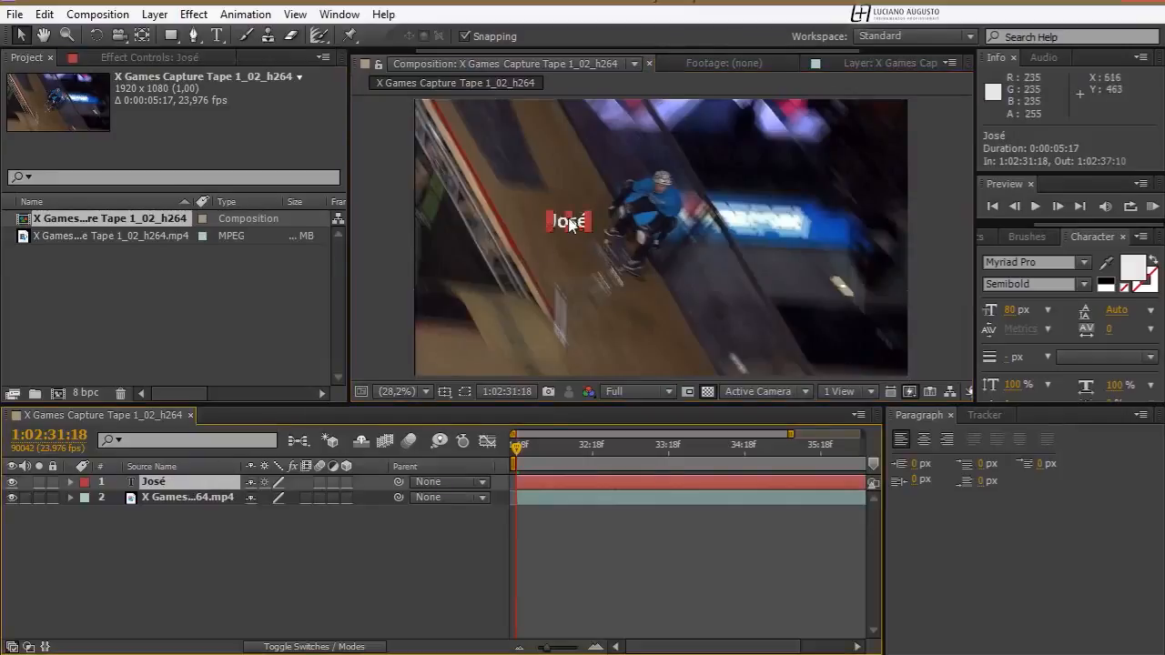
pyautogui.moveTo(570, 221); pyautogui.dragTo(554, 213)
pyautogui.hotkey('ctrl', 'z')
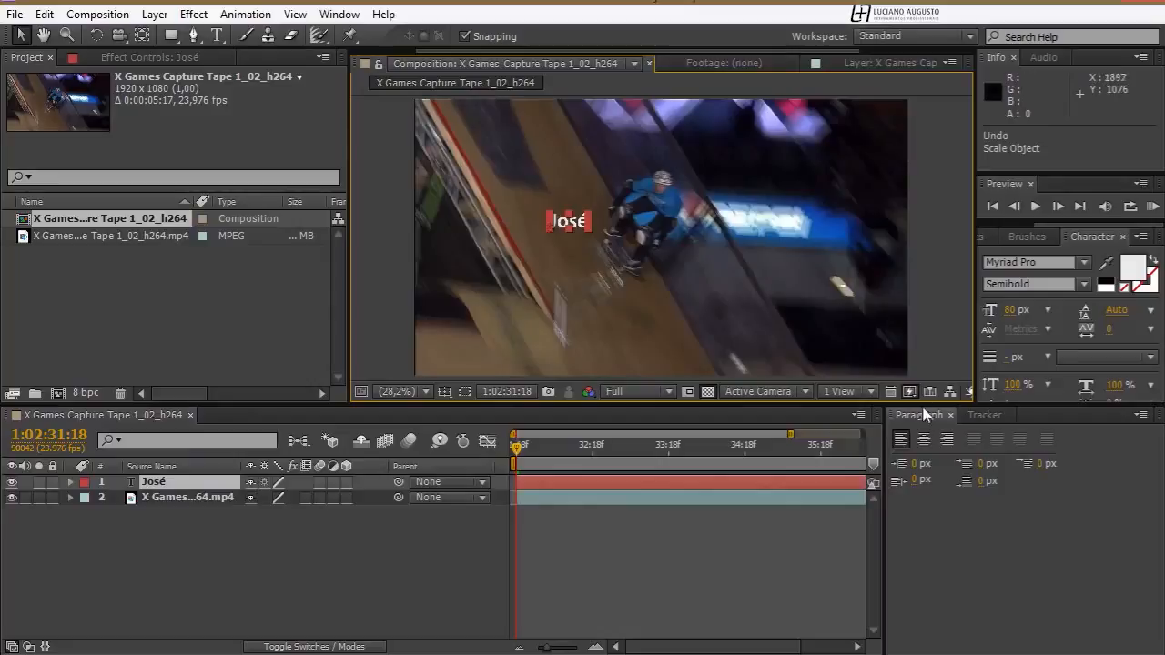
pyautogui.click(923, 439)
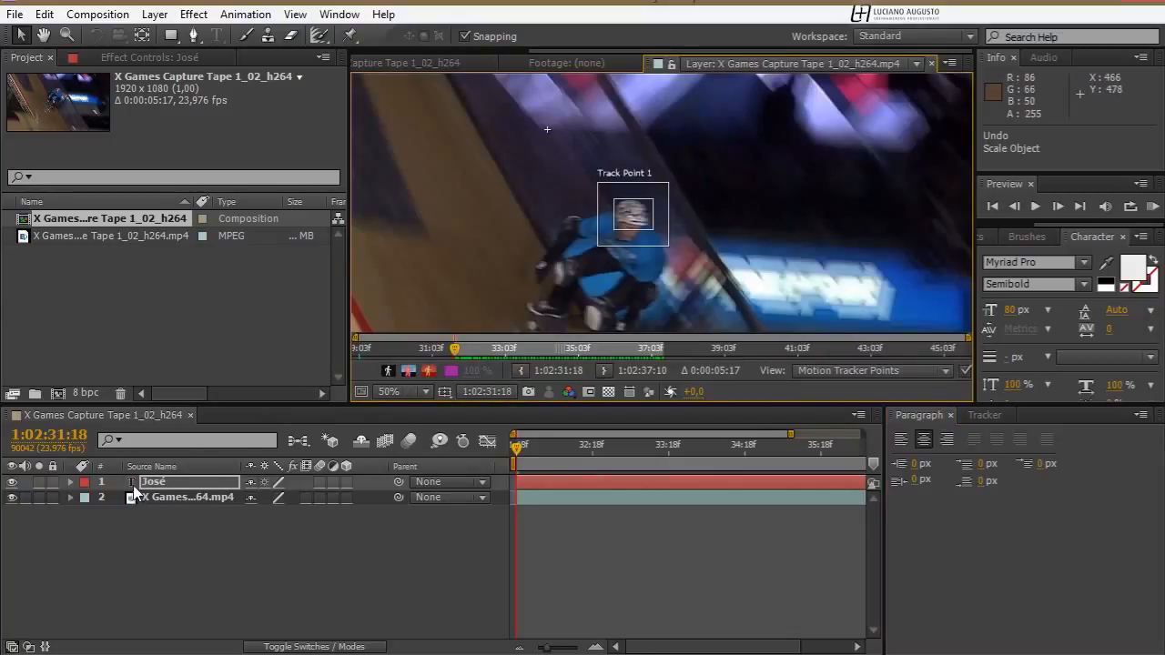
# Set the X Games clip's Tracker 1 to apply its motion to the skater's name text layer
pyautogui.click(983, 416)
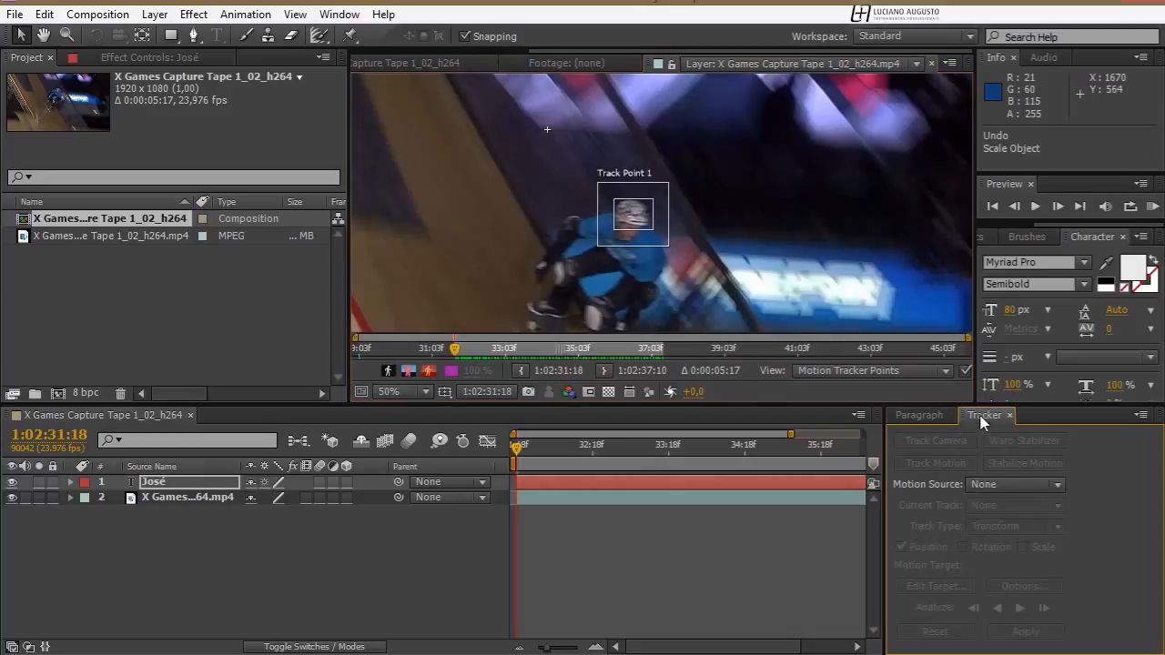
pyautogui.click(138, 498)
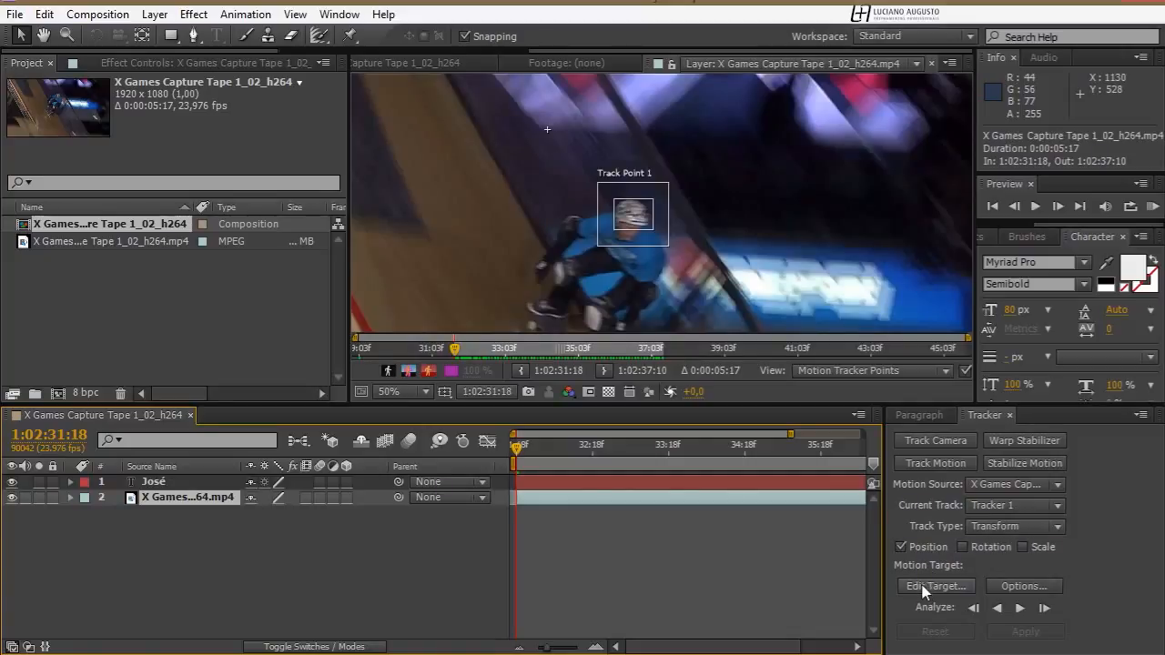
pyautogui.moveTo(874, 402); pyautogui.dragTo(874, 371)
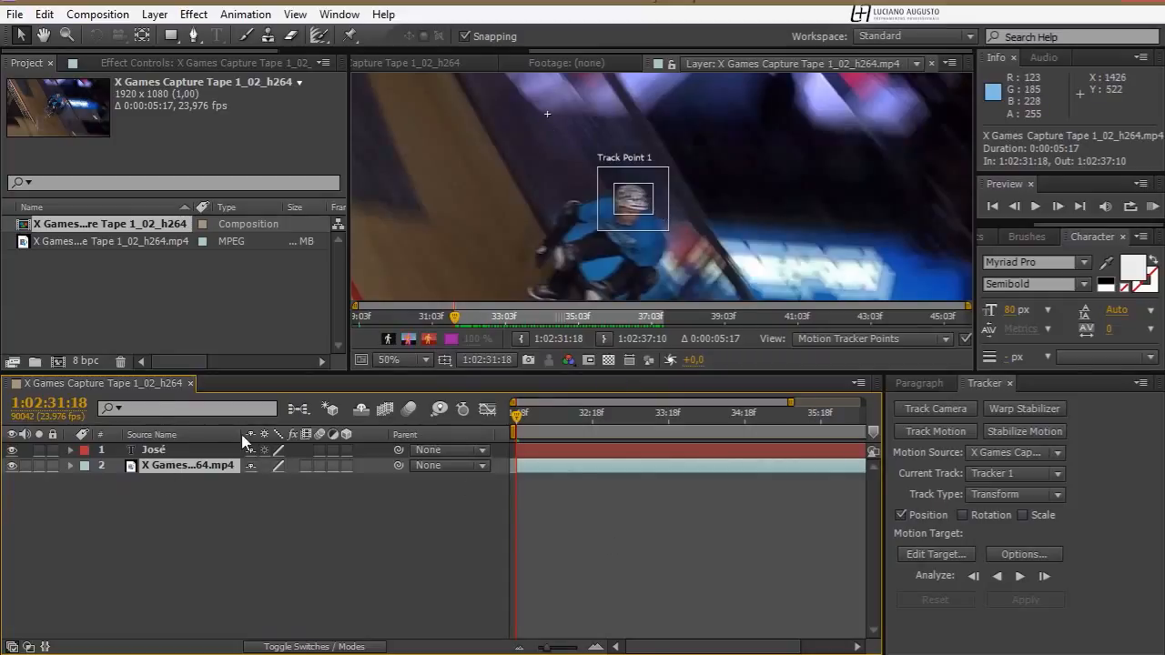
pyautogui.click(937, 554)
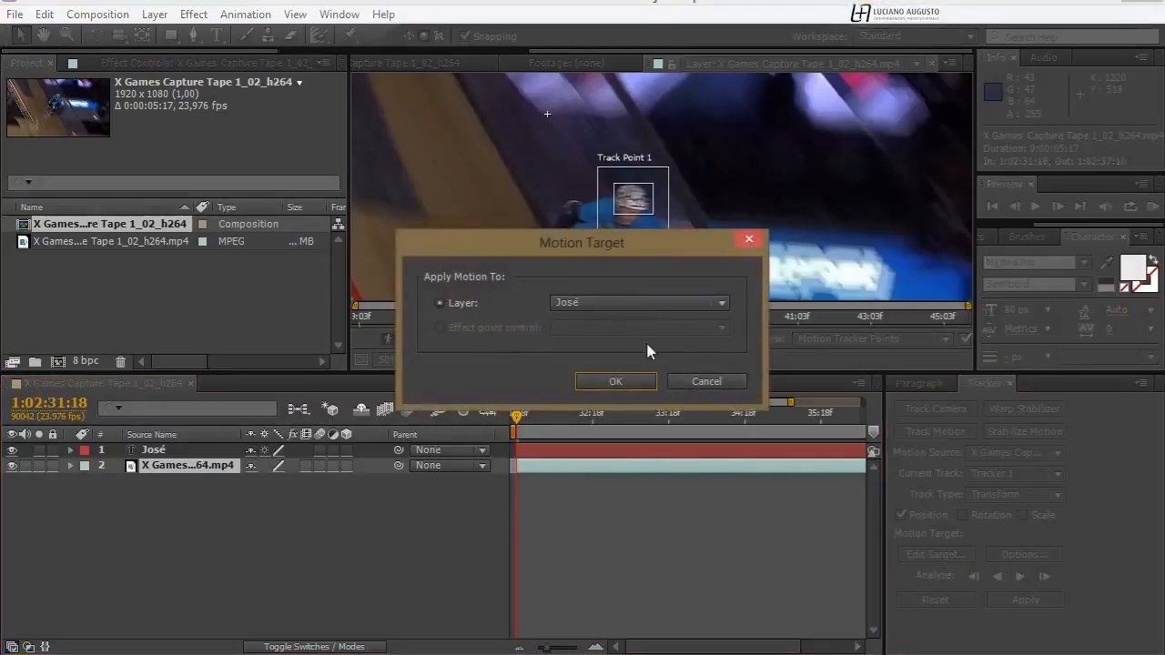
pyautogui.click(638, 388)
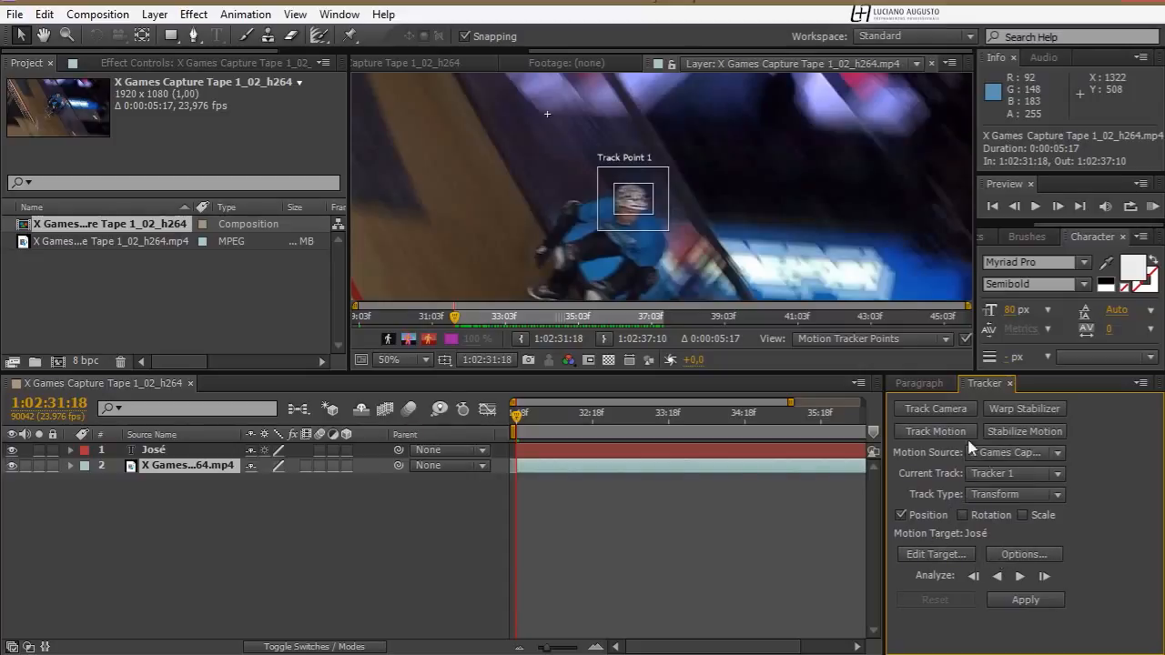
# Configure Tracker 1's options to track by Luminance and use Adapt Feature when confidence falls below 80%
pyautogui.click(1012, 553)
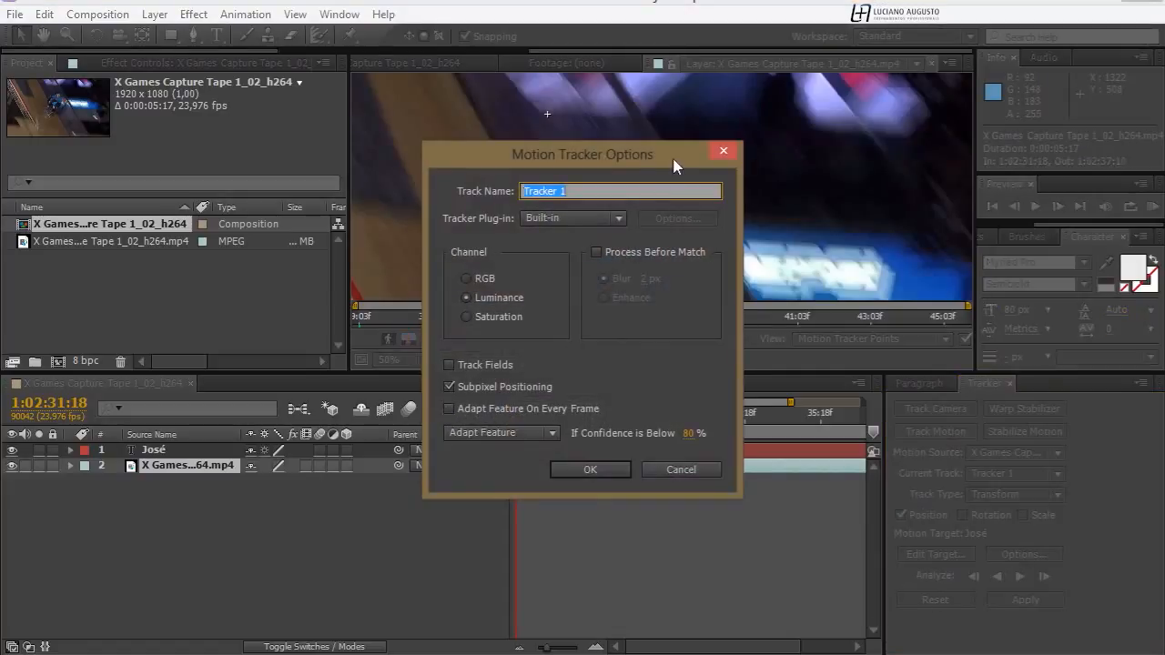
pyautogui.moveTo(677, 165); pyautogui.dragTo(989, 182)
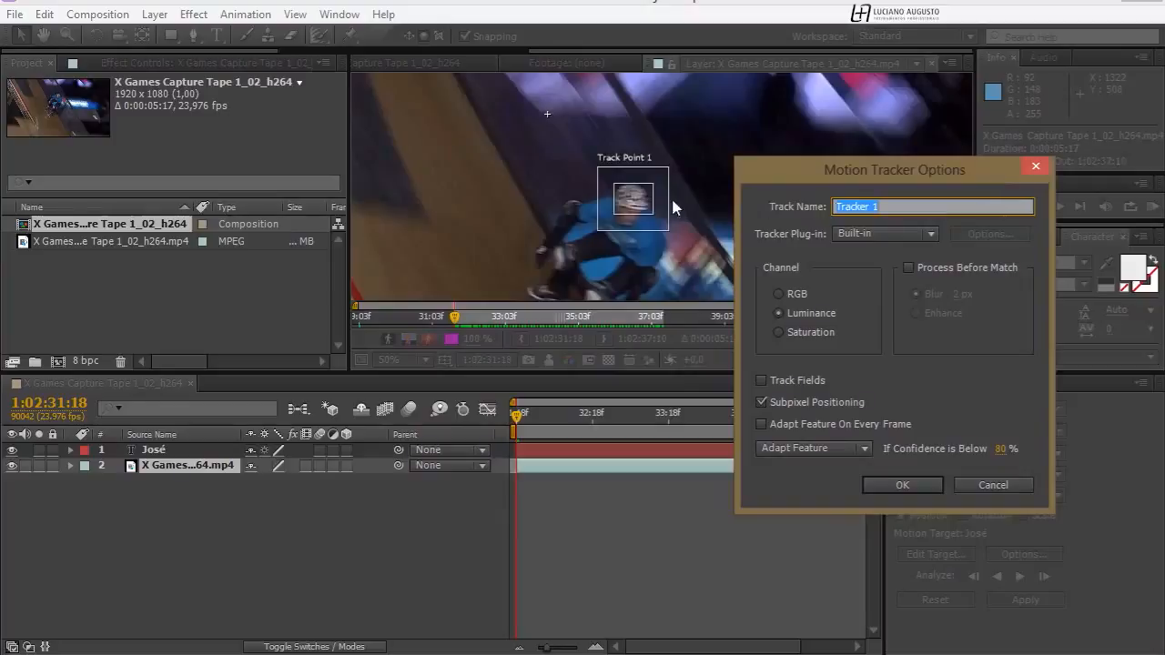
pyautogui.click(798, 294)
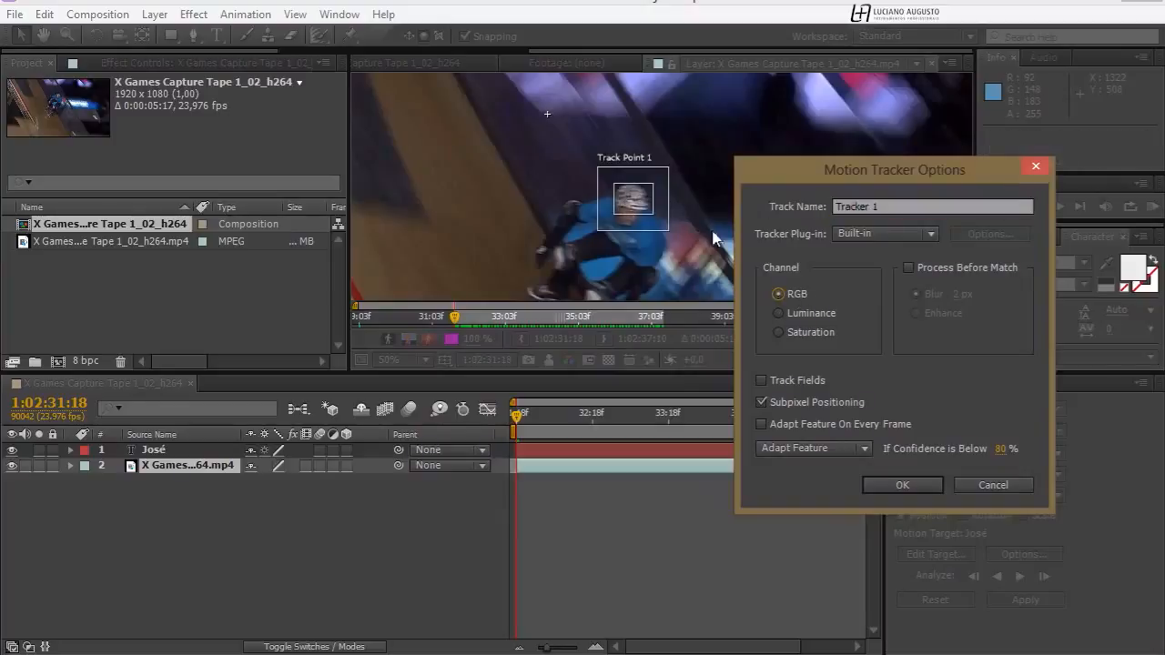
pyautogui.click(781, 313)
pyautogui.click(807, 294)
pyautogui.click(806, 333)
pyautogui.click(813, 315)
pyautogui.click(806, 448)
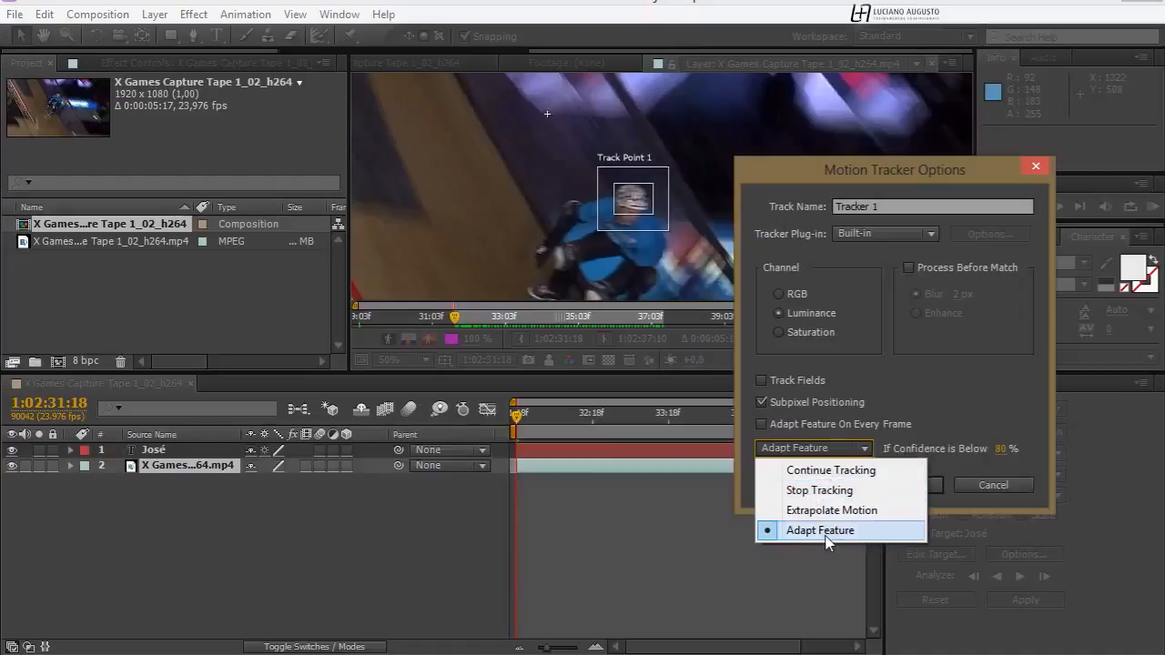
pyautogui.click(853, 535)
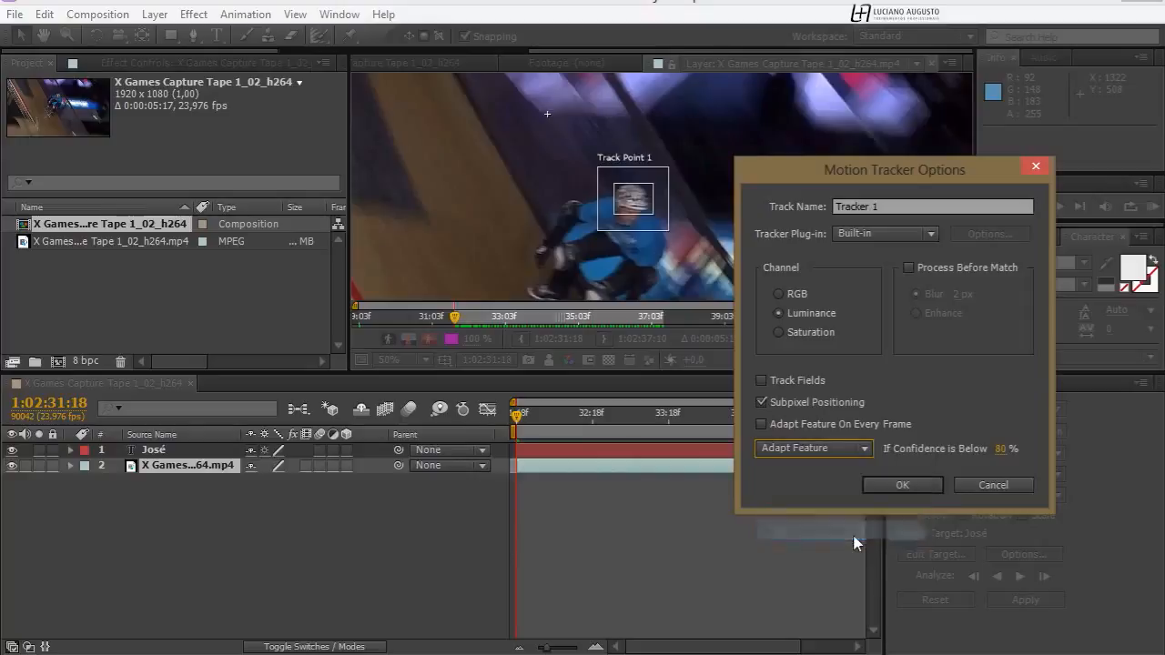
pyautogui.click(822, 454)
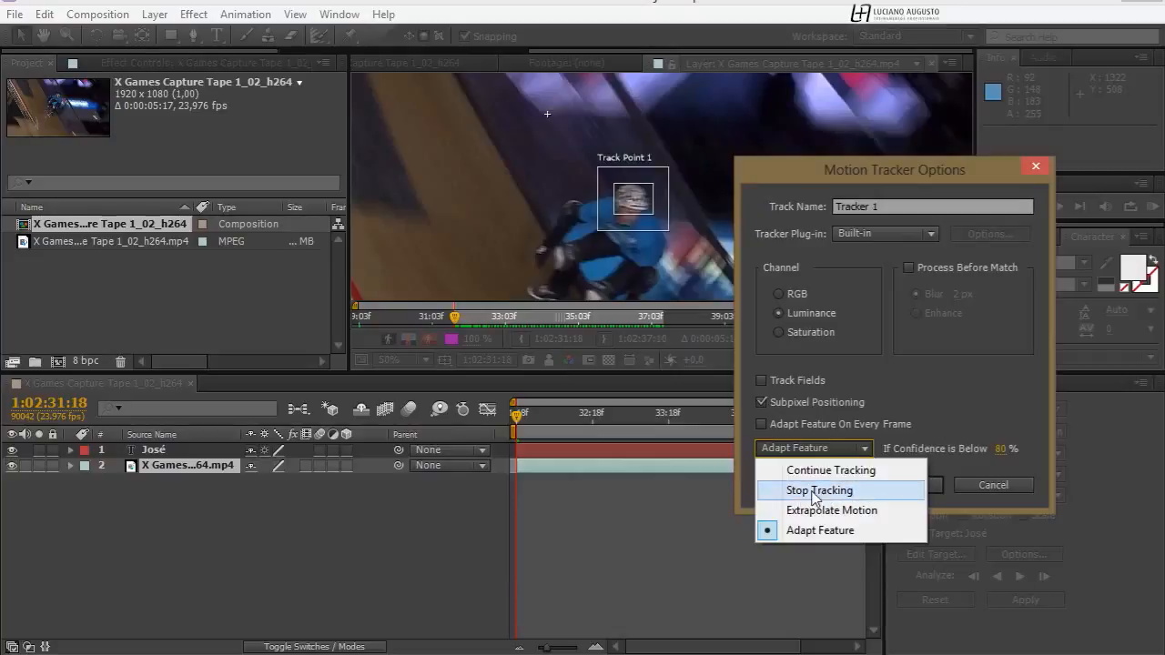
pyautogui.click(943, 415)
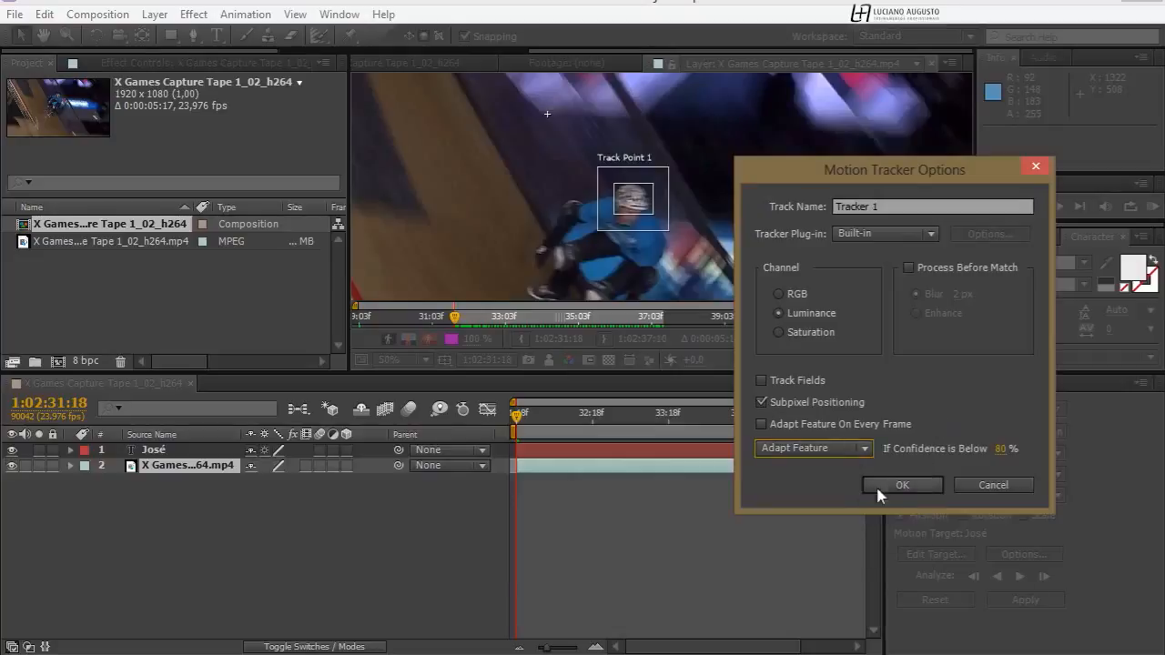
pyautogui.click(902, 487)
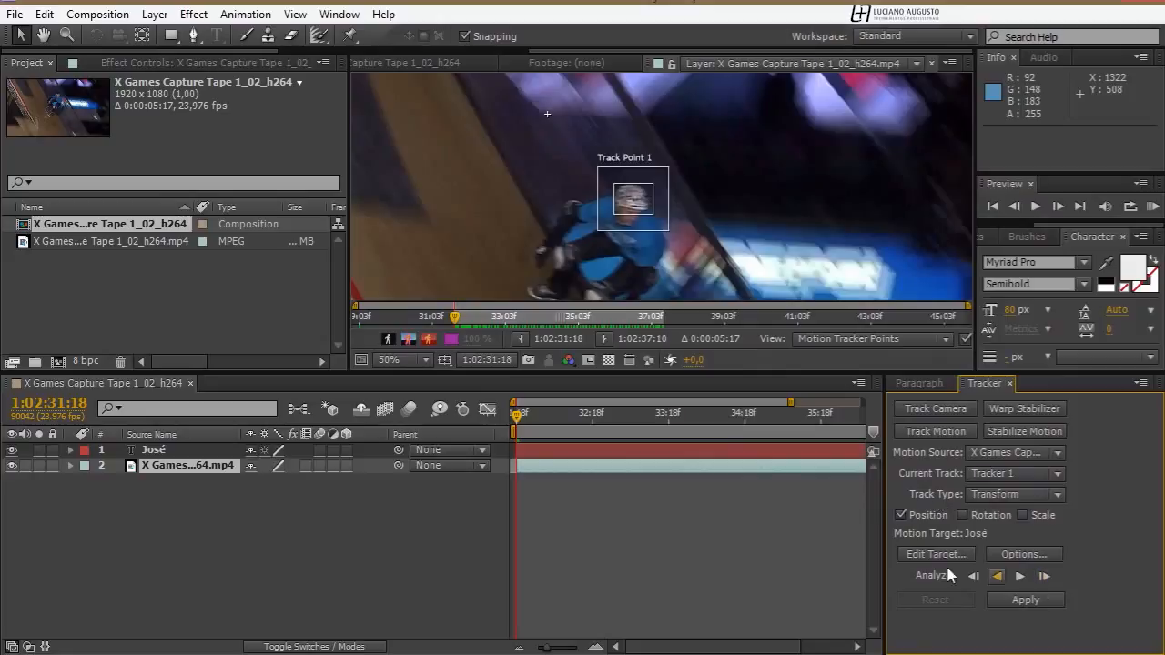
# Analyze Track Point 1 forward from 1:02:31:18 to the end of the clip, with the whole frame in view
pyautogui.click(398, 359)
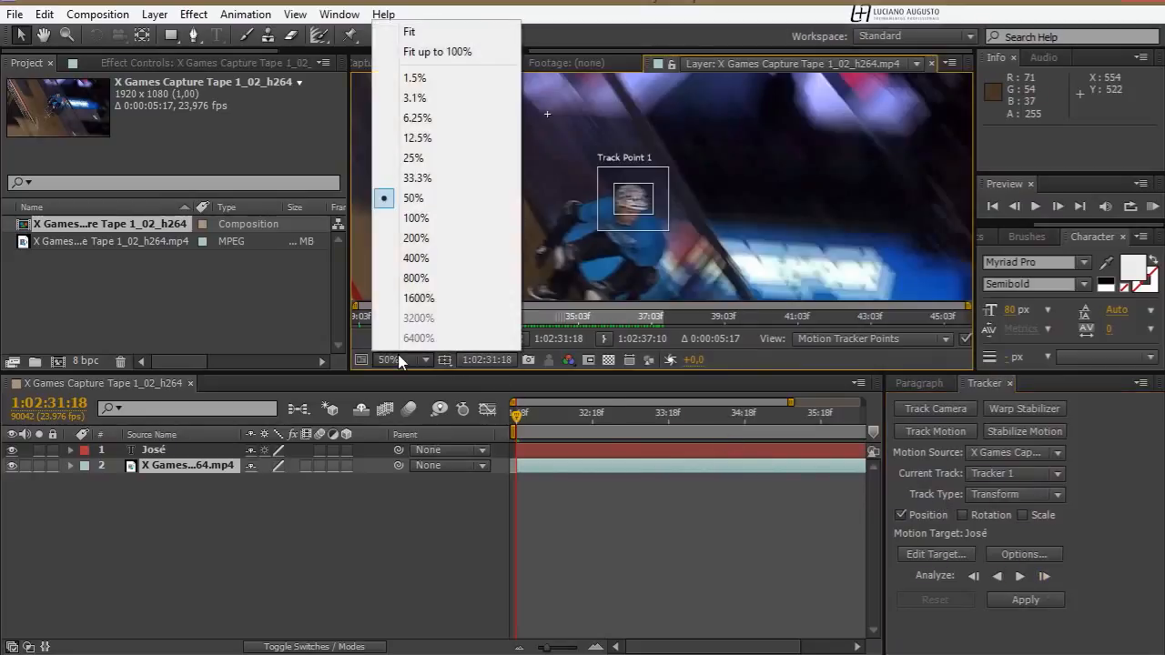
pyautogui.click(440, 52)
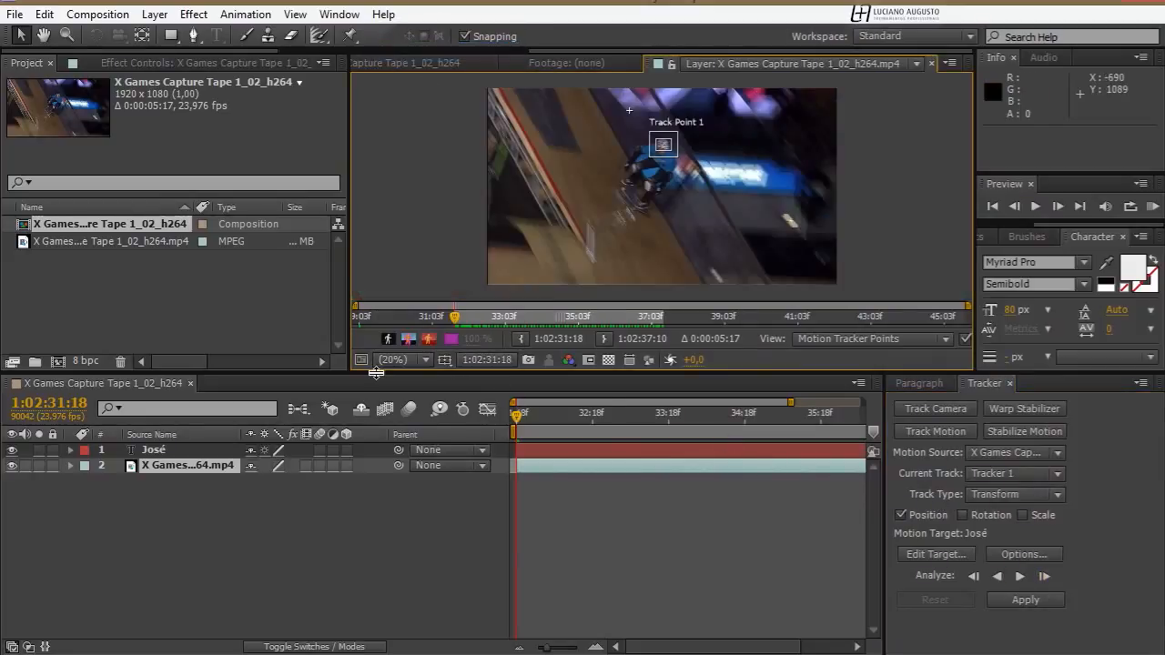
pyautogui.moveTo(349, 373); pyautogui.dragTo(292, 440)
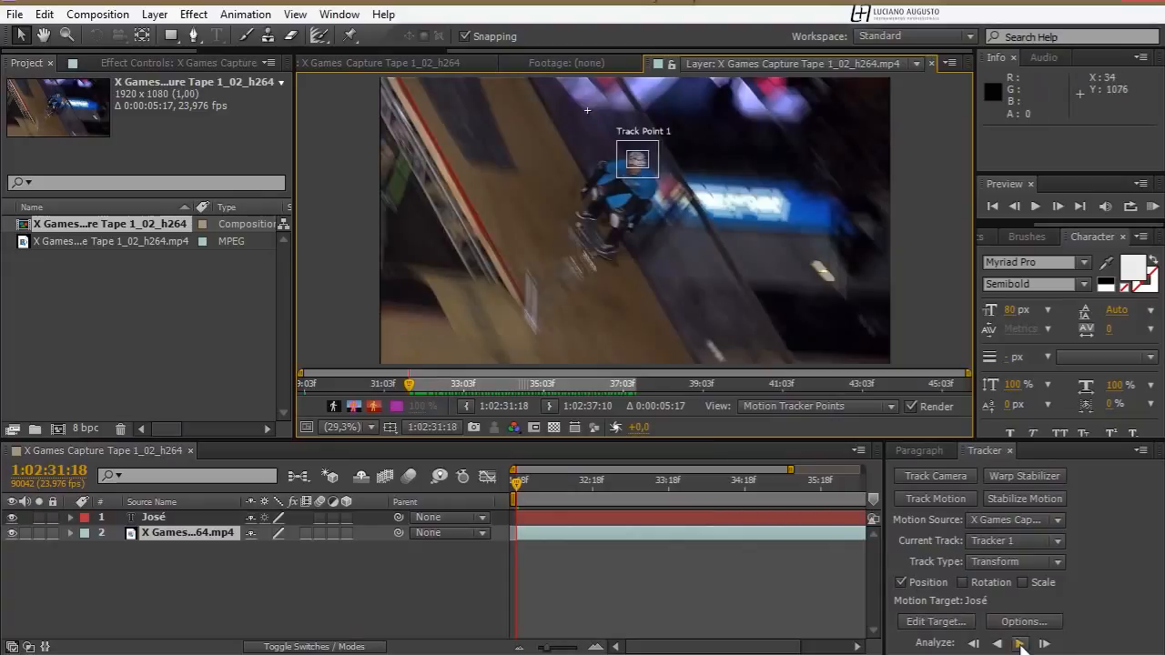
pyautogui.click(1021, 643)
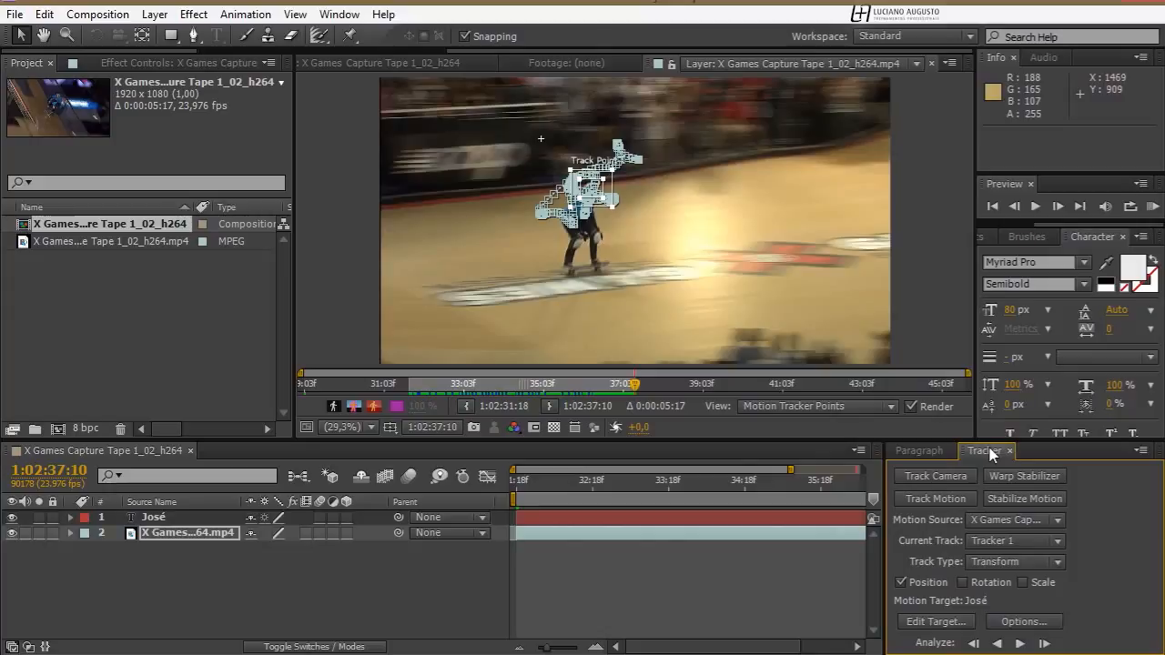
# Give the tracker controls more room and apply the tracked motion to the name layer in the X and Y dimensions
pyautogui.moveTo(985, 451)
pyautogui.mouseDown()
pyautogui.moveTo(1047, 236)
pyautogui.moveTo(1059, 235)
pyautogui.mouseUp()
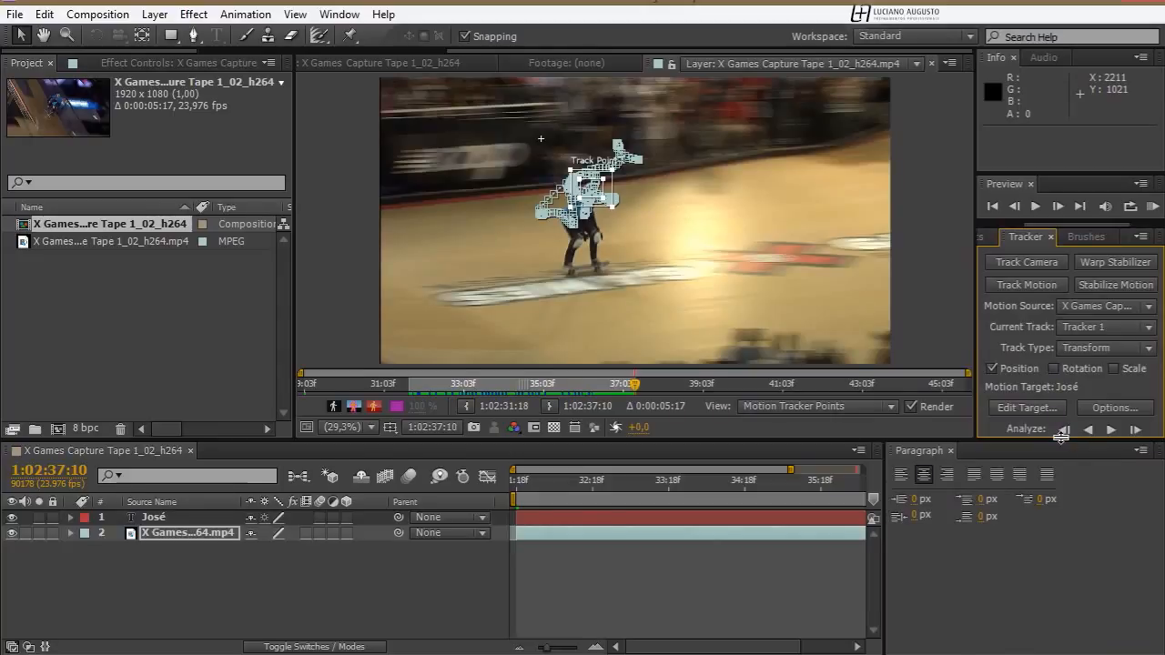
pyautogui.moveTo(1061, 438); pyautogui.dragTo(1058, 499)
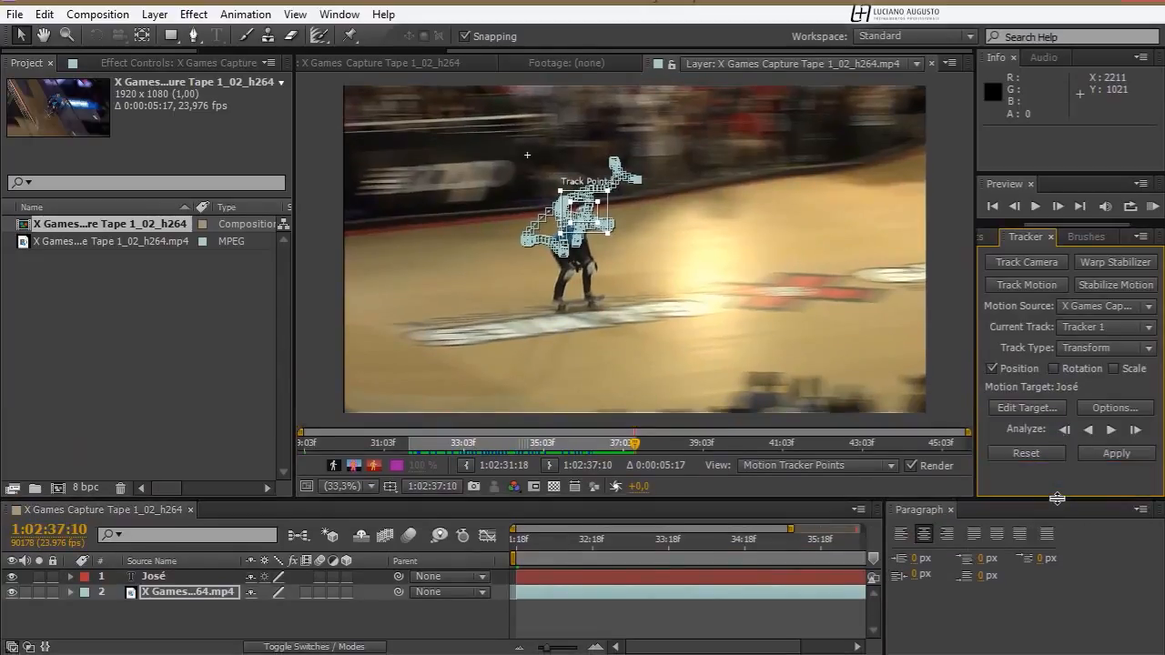
pyautogui.click(1121, 457)
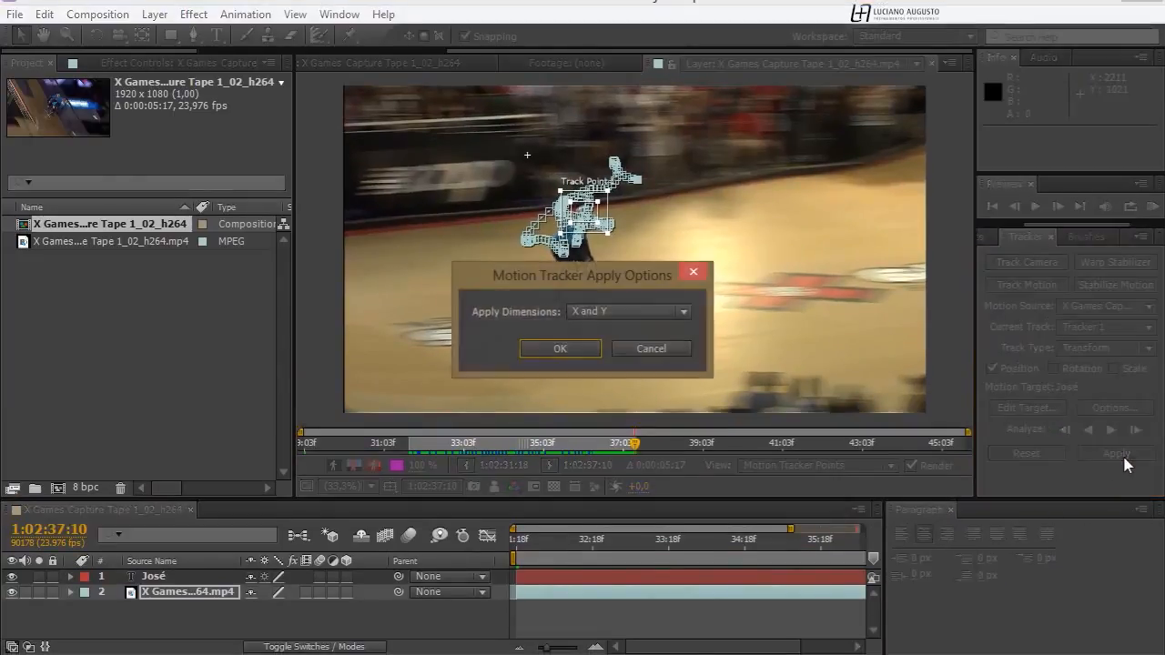
pyautogui.click(571, 310)
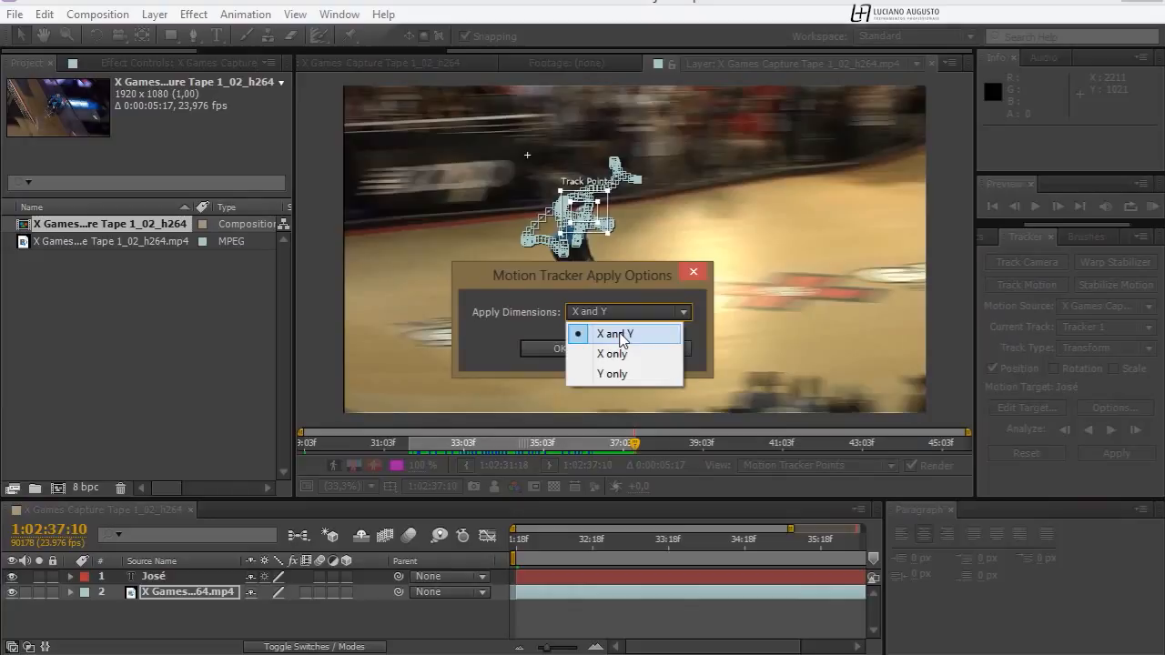
pyautogui.click(622, 334)
pyautogui.click(579, 351)
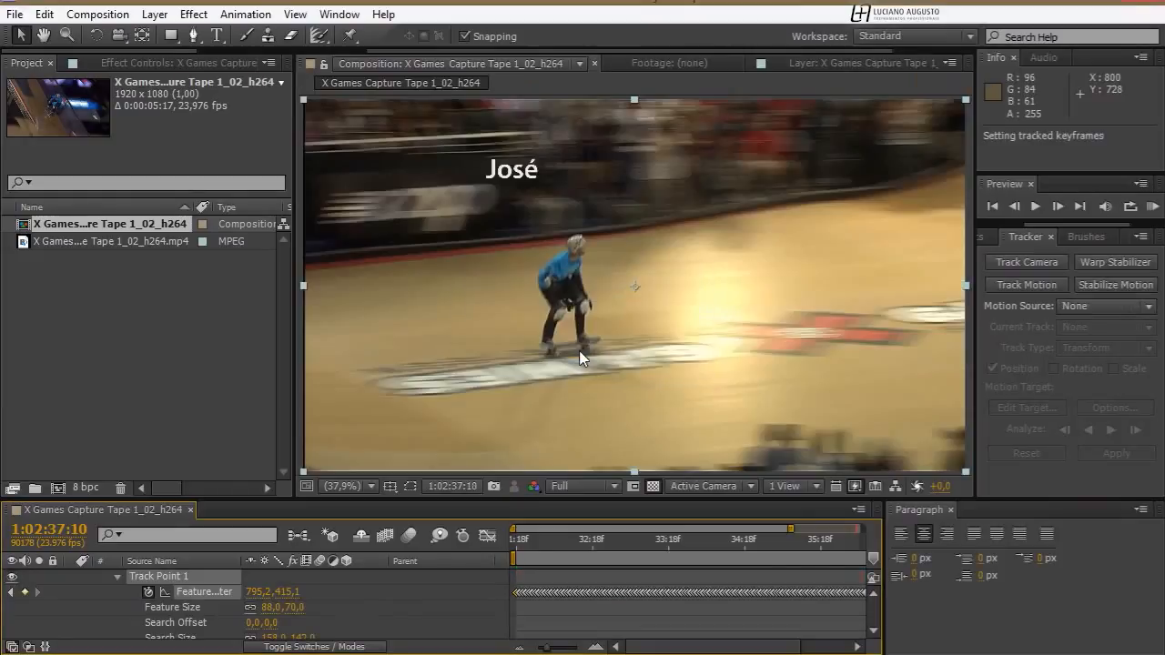
# Collapse the clip layer's tracking properties and play a RAM preview of the name following the skater
pyautogui.click(100, 594)
pyautogui.scroll(2, 99, 595)
pyautogui.click(70, 594)
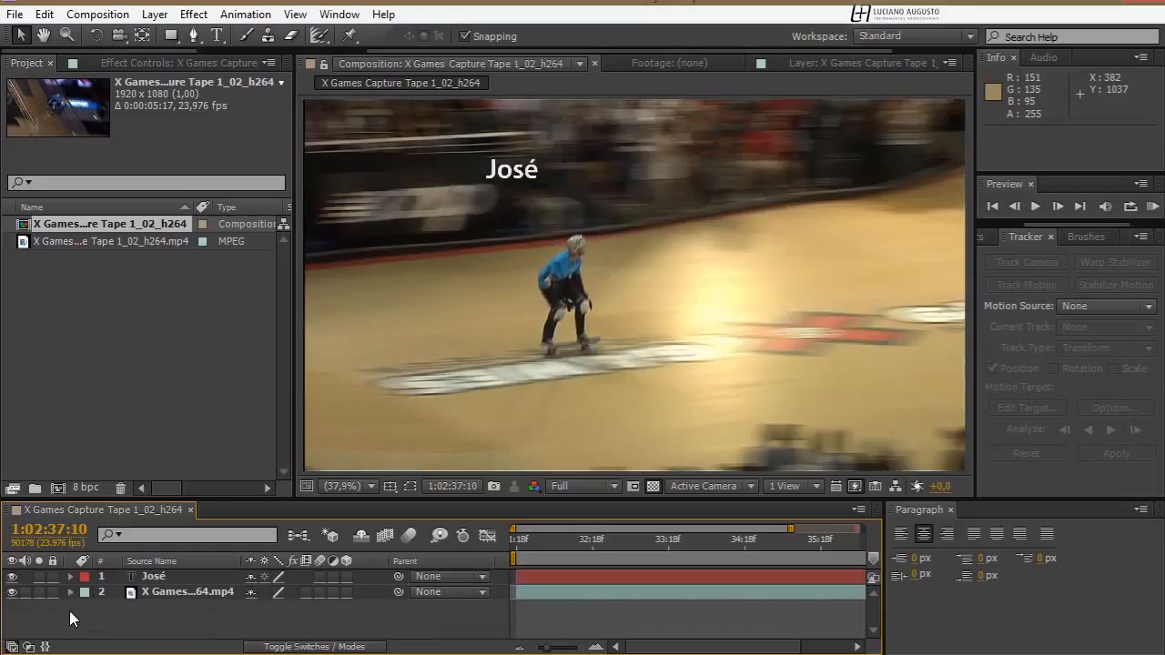
pyautogui.press('KP_0')
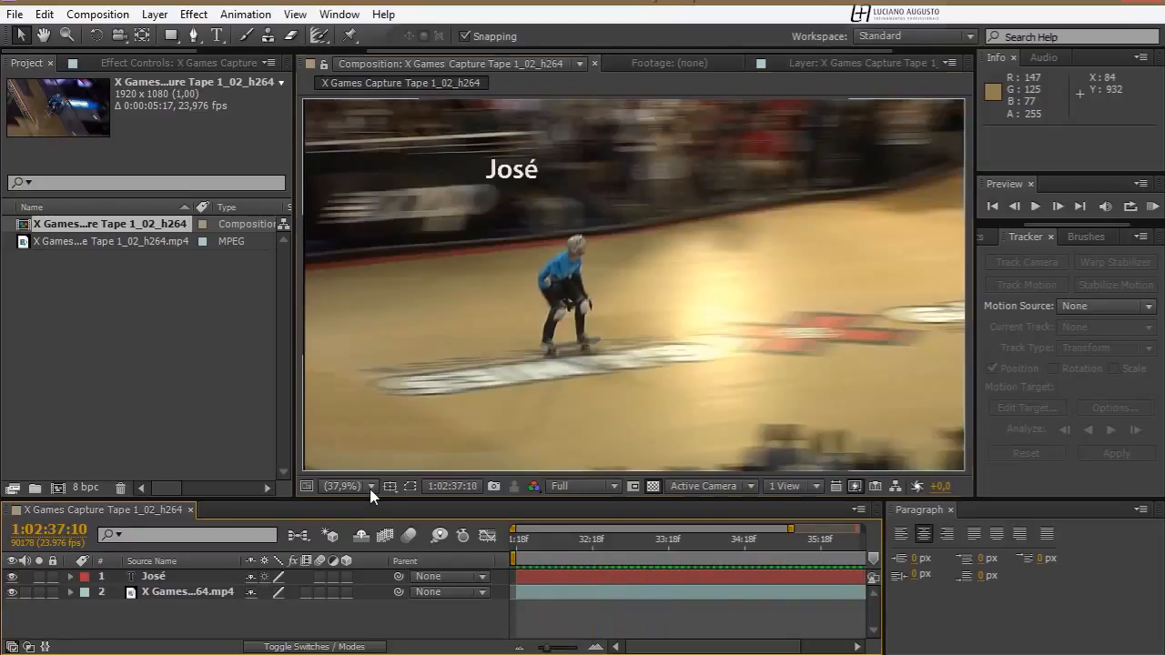
# Display the Title/Action Safe guides over the composition and go to frame 1:02:32:04
pyautogui.click(369, 487)
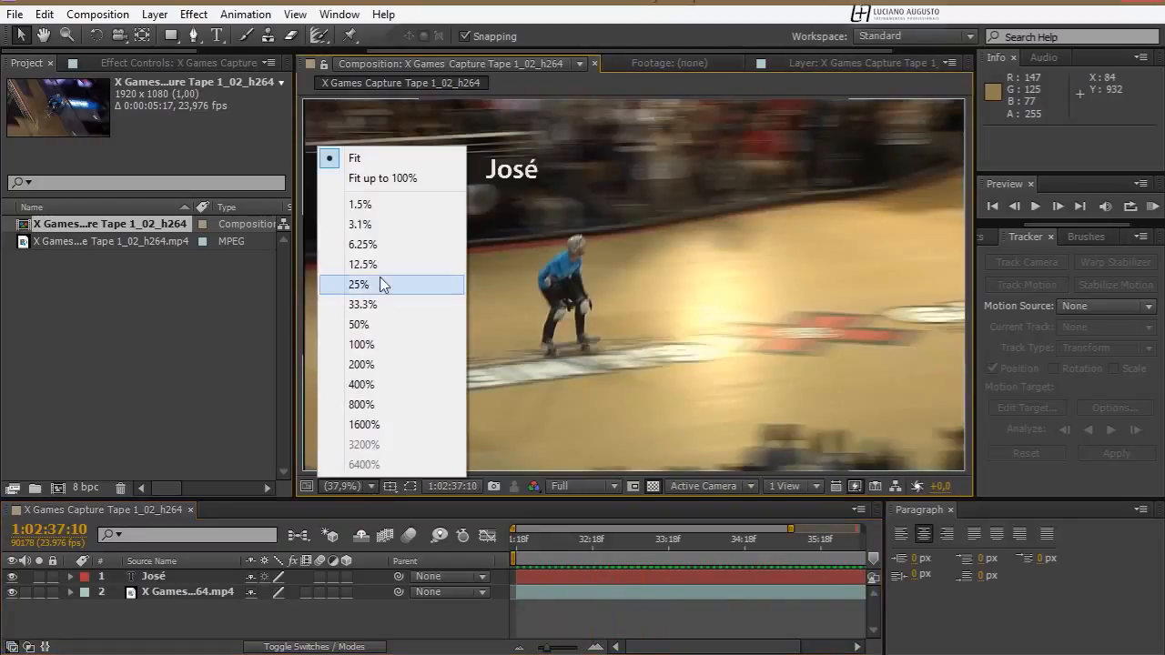
pyautogui.click(394, 178)
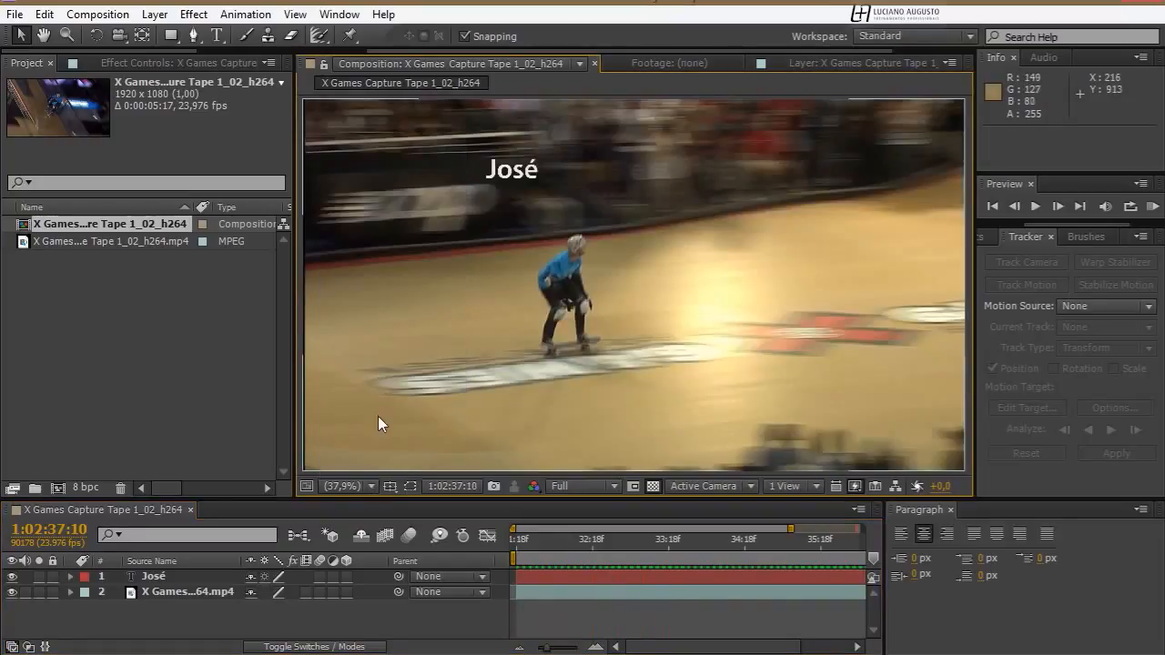
pyautogui.click(345, 486)
pyautogui.click(377, 286)
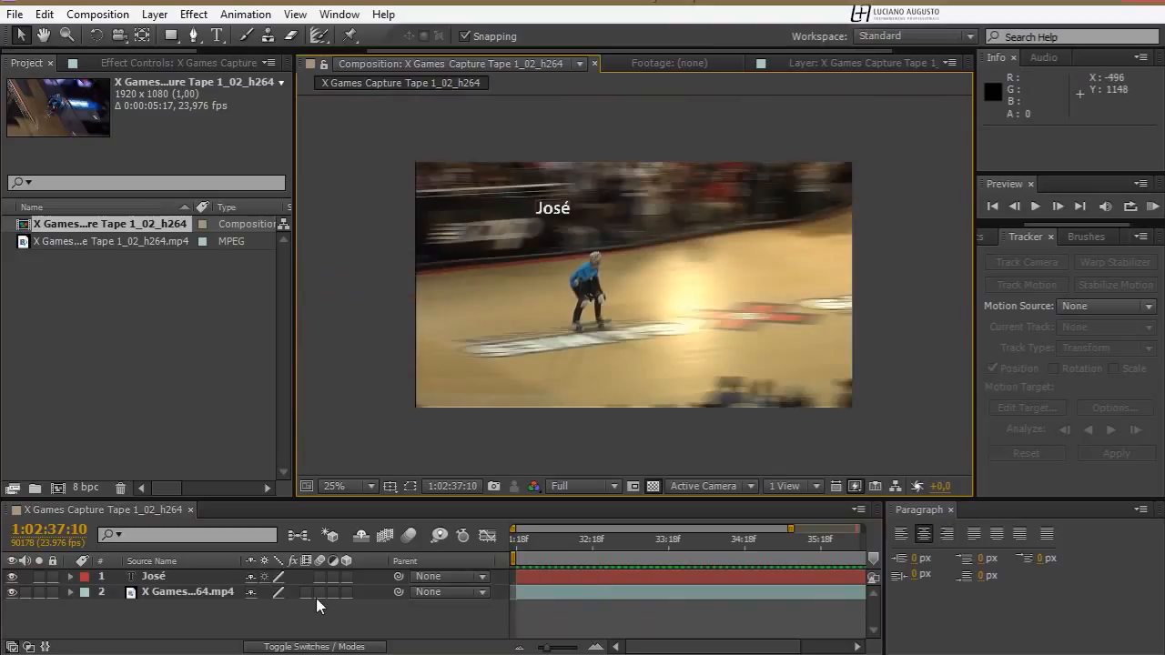
pyautogui.click(390, 486)
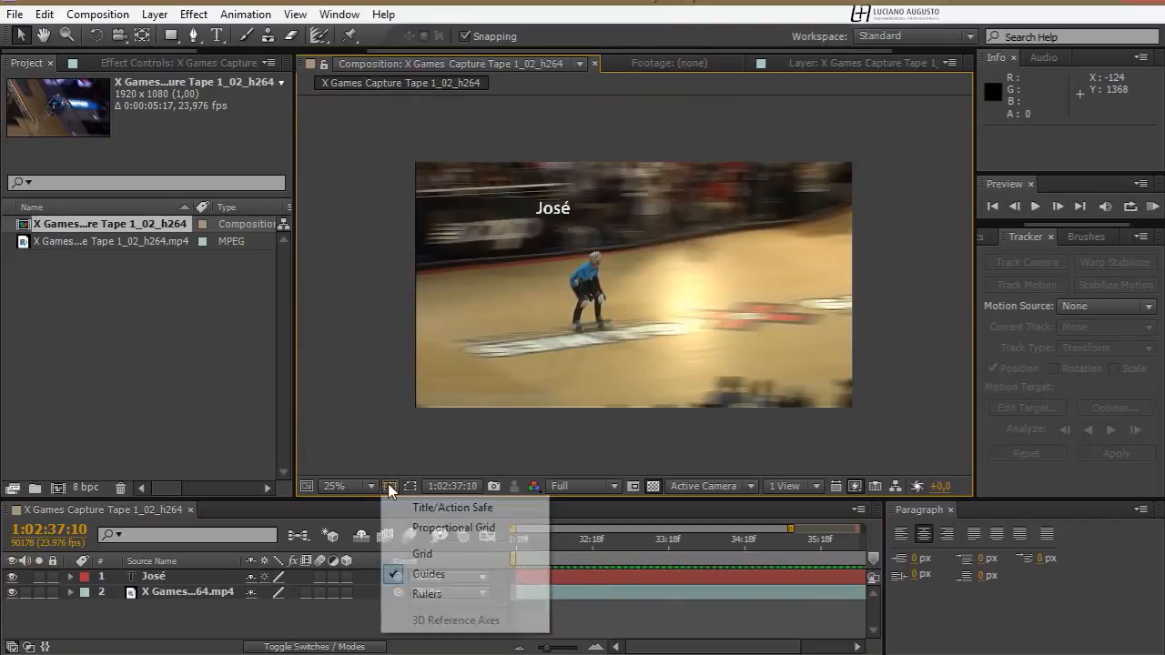
pyautogui.click(436, 507)
pyautogui.moveTo(587, 542); pyautogui.dragTo(550, 544)
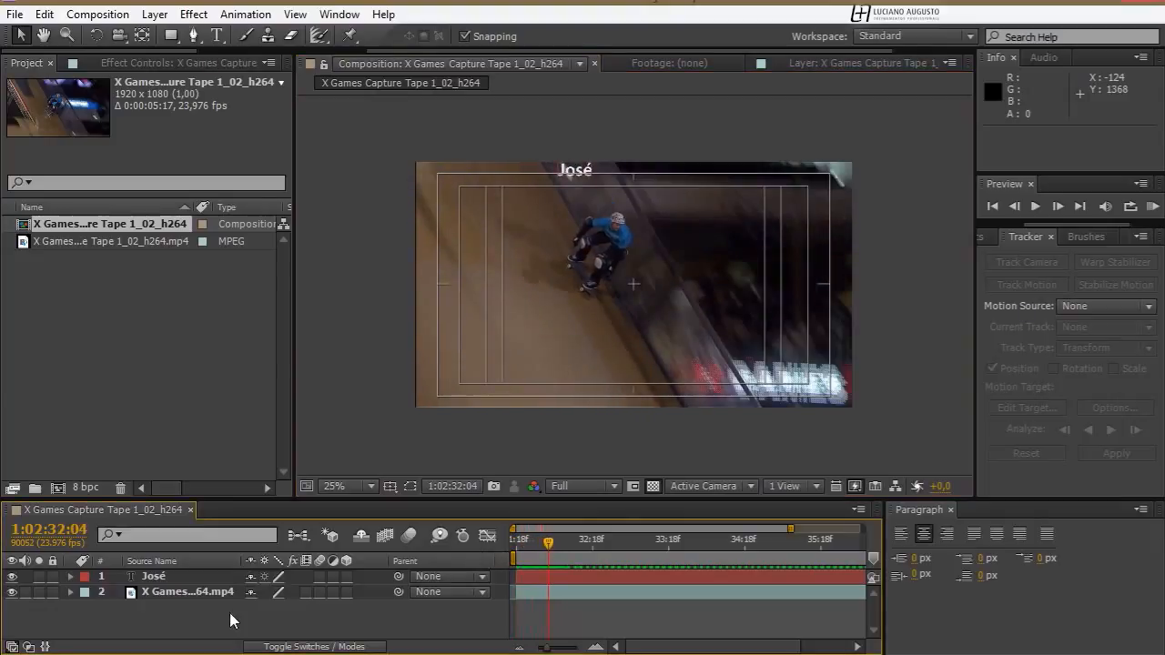
# Offset the name text layer by setting its anchor point to -31, -96, keeping its tracked position keyframes
pyautogui.click(164, 580)
pyautogui.press('a')
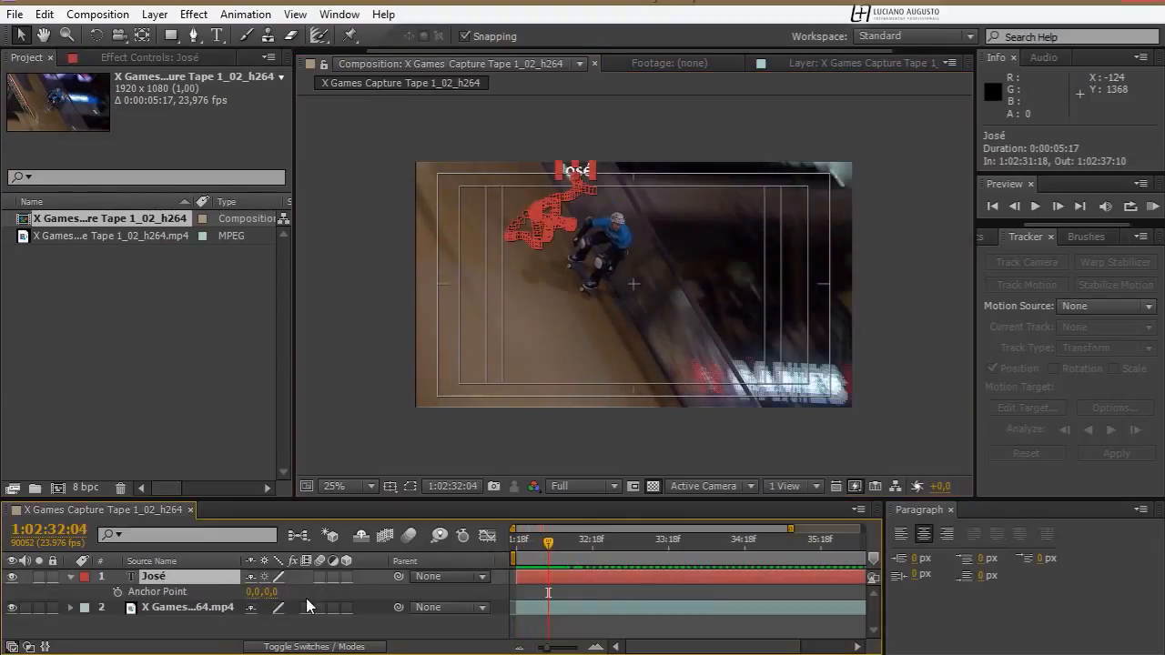
pyautogui.moveTo(277, 592); pyautogui.dragTo(183, 607)
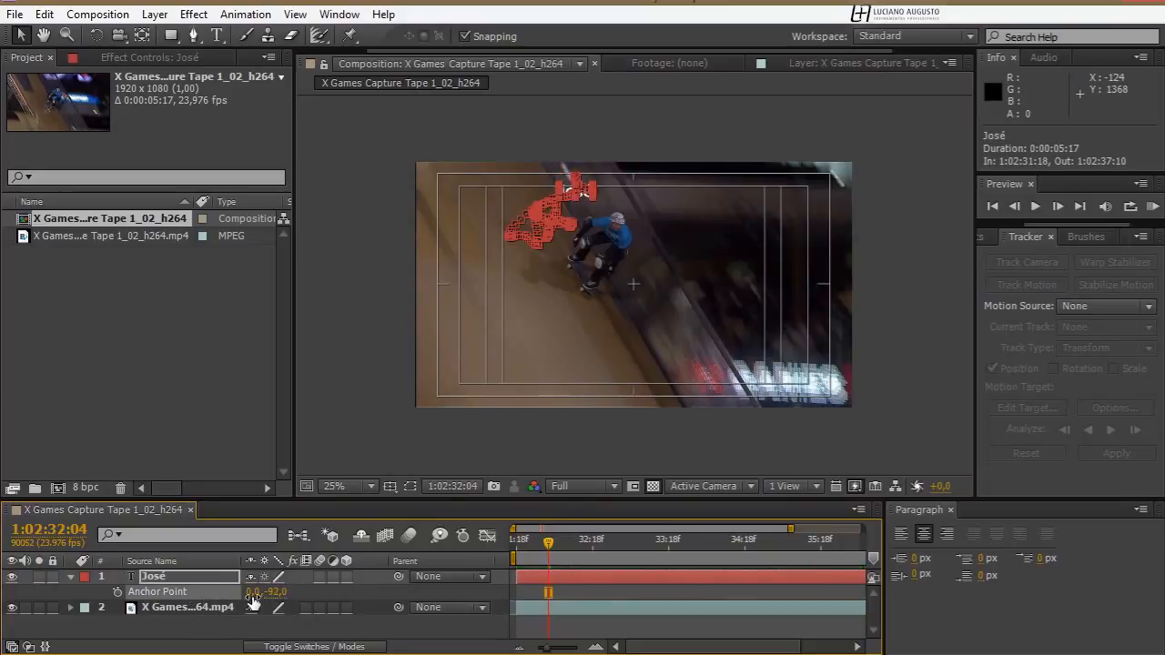
pyautogui.moveTo(253, 593); pyautogui.dragTo(214, 592)
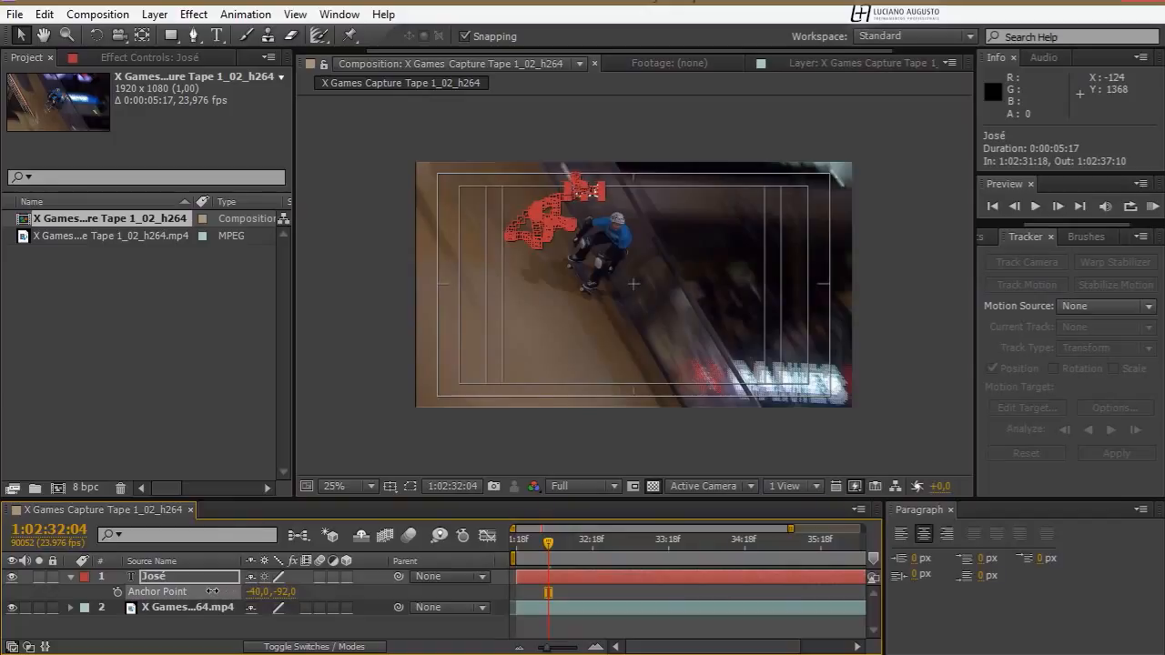
pyautogui.click(194, 581)
pyautogui.press('p')
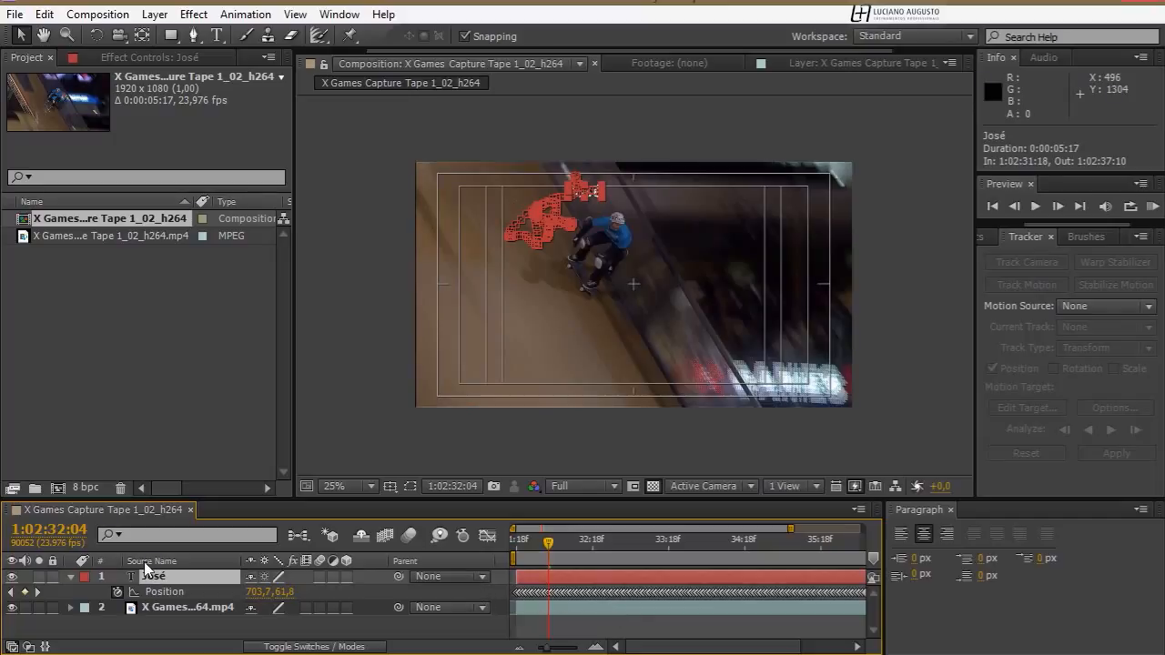
pyautogui.press('a')
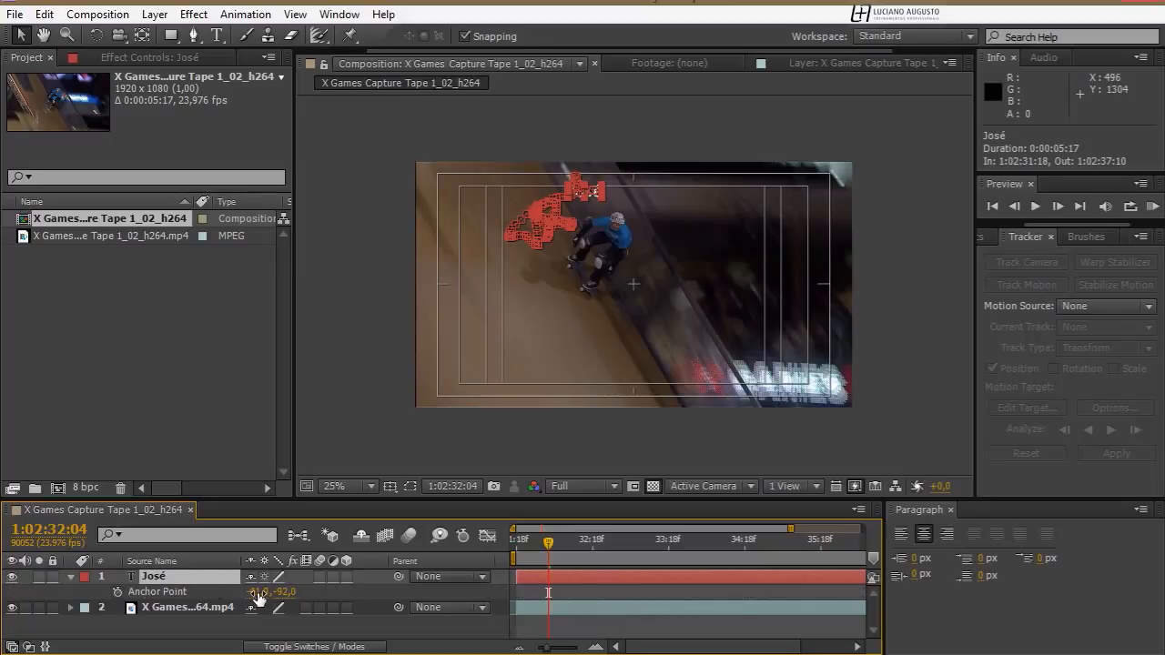
pyautogui.click(126, 639)
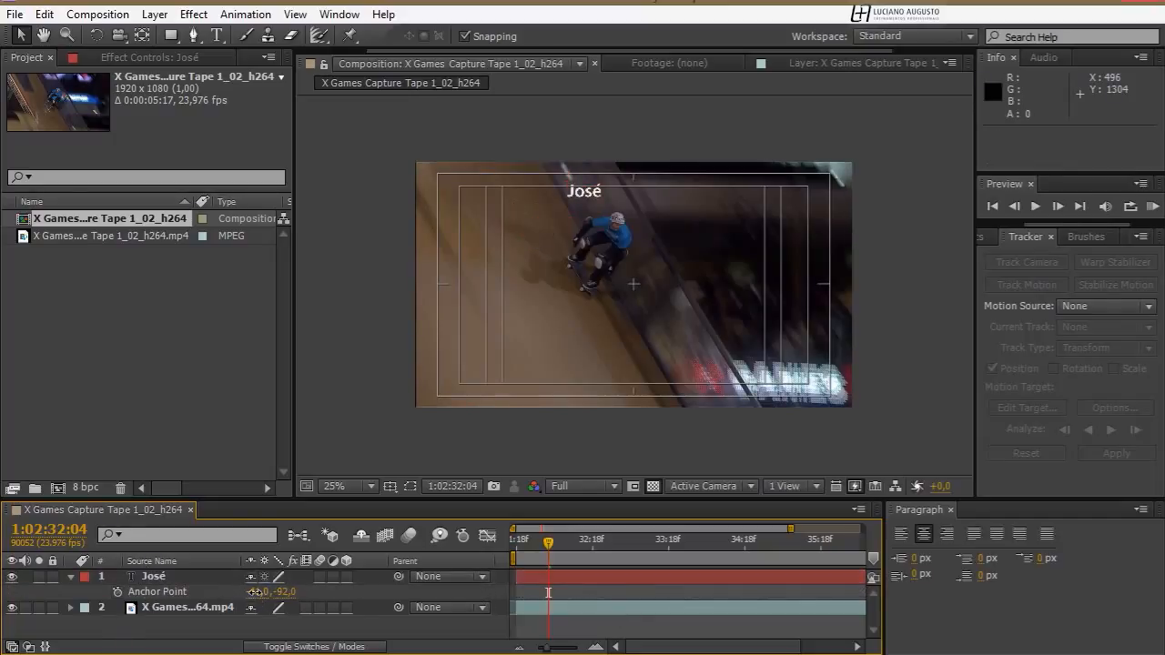
pyautogui.moveTo(255, 592)
pyautogui.mouseDown()
pyautogui.moveTo(296, 593)
pyautogui.moveTo(263, 594)
pyautogui.mouseUp()
pyautogui.click(267, 635)
# Reduce the name text's font size to 58 px and run a RAM preview of the composition
pyautogui.click(173, 573)
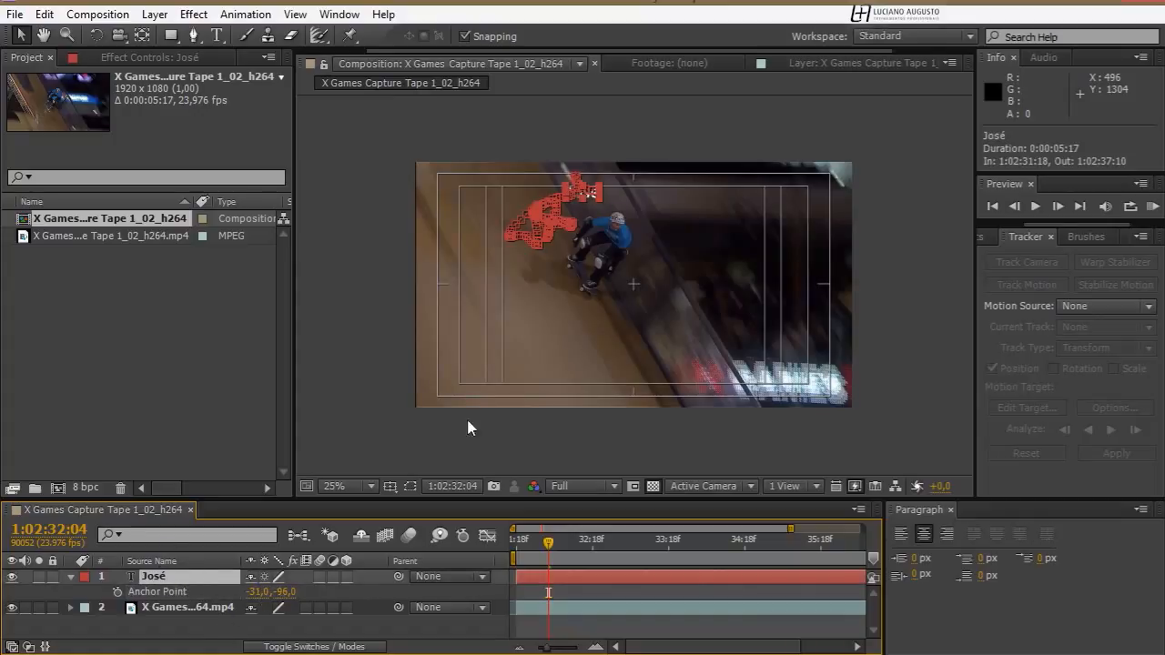
pyautogui.doubleClick(186, 577)
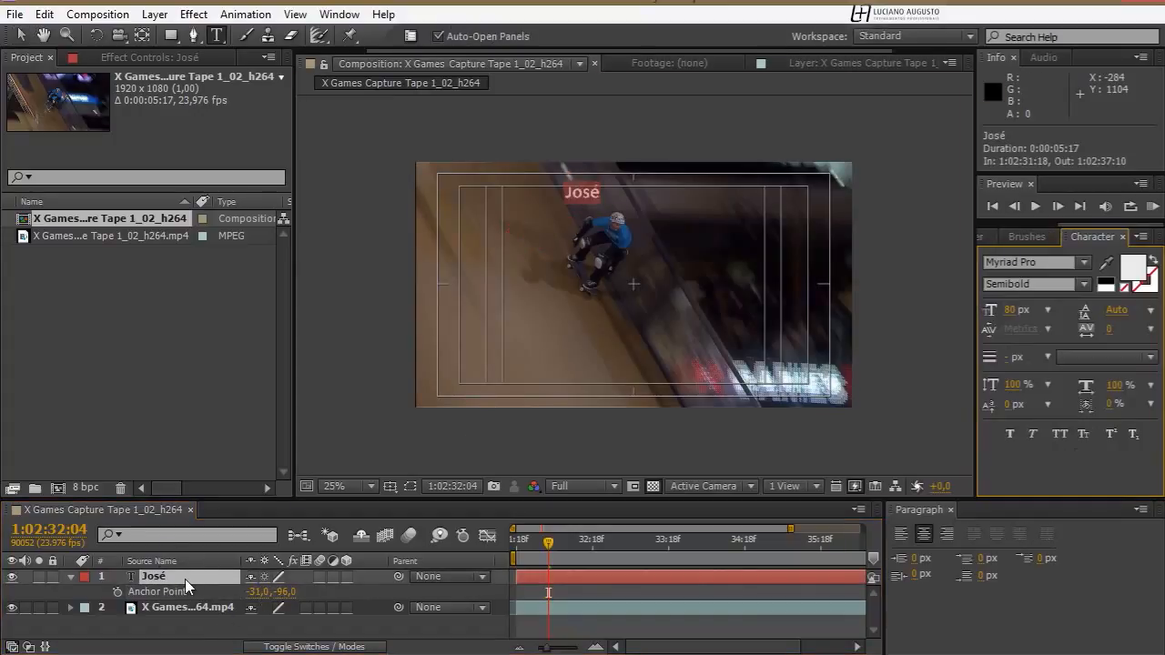
pyautogui.hotkey('ctrl', 'shift', ',')
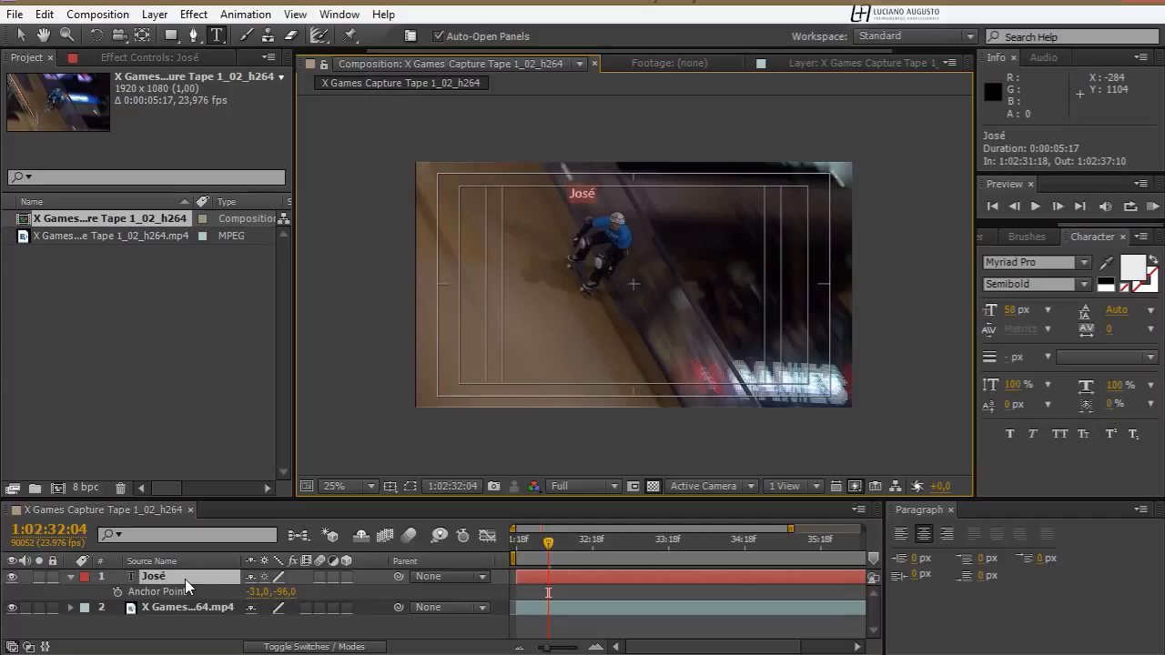
pyautogui.click(125, 639)
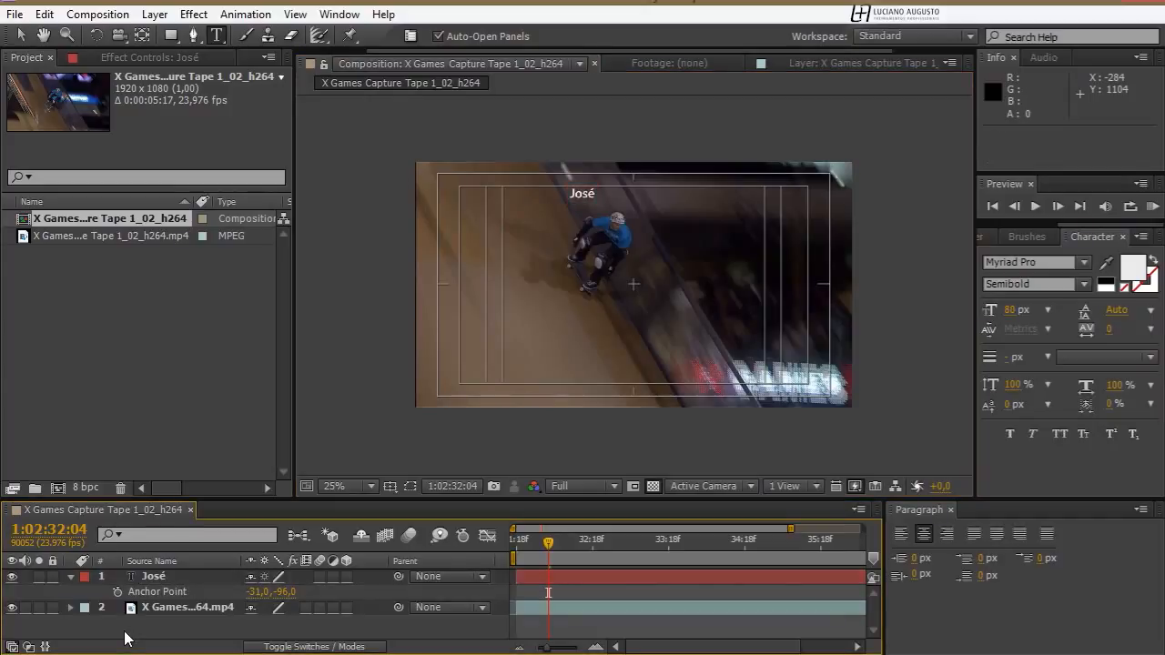
pyautogui.press('KP_0')
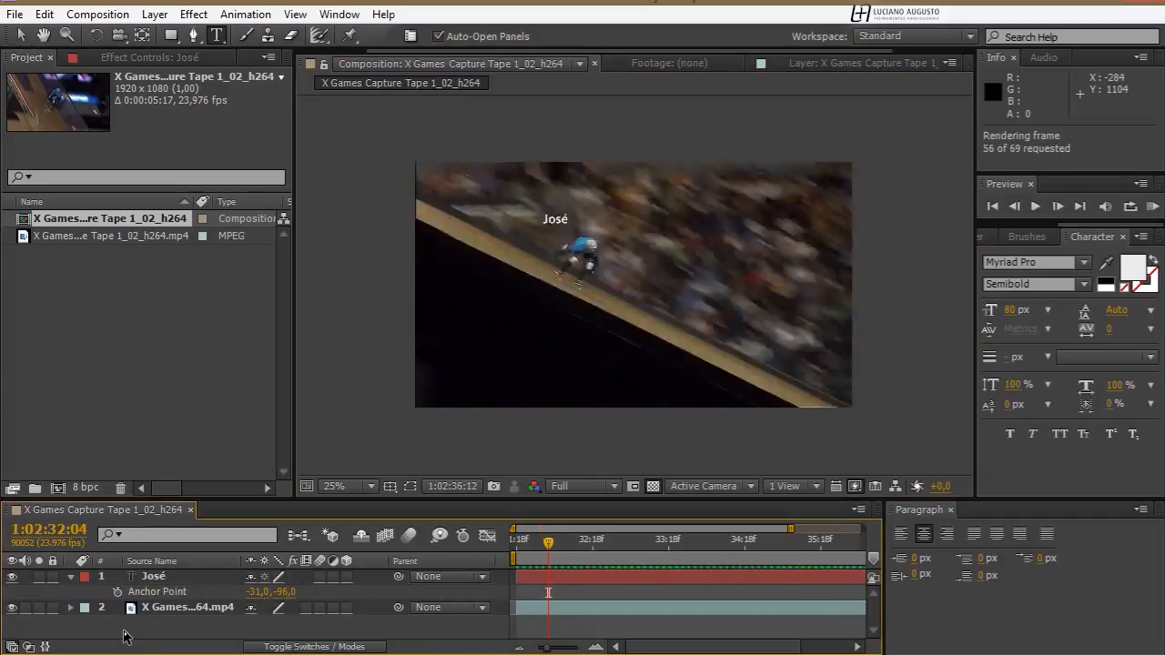